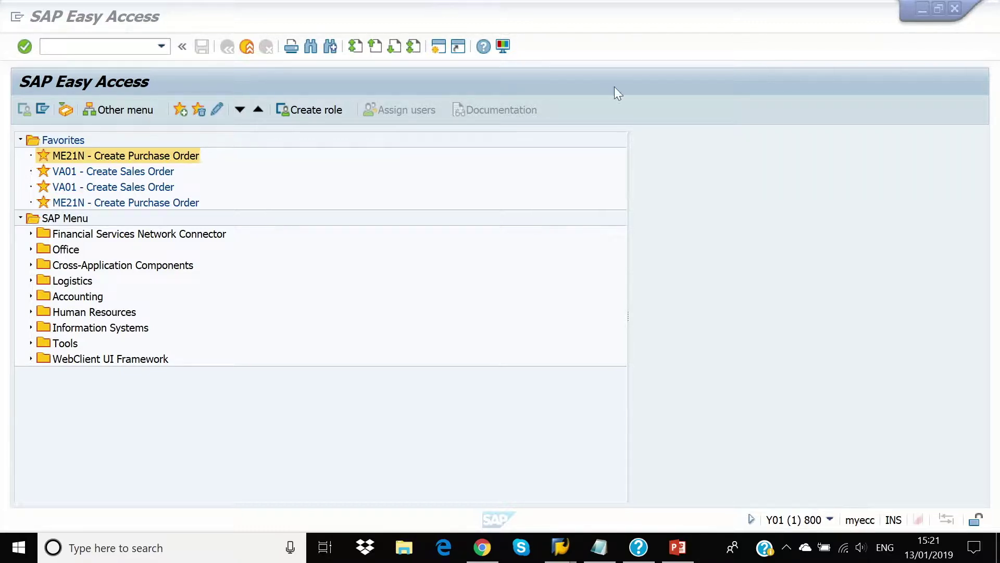
- Start the Create Purchase Order transaction with /nme21n
click(109, 44)
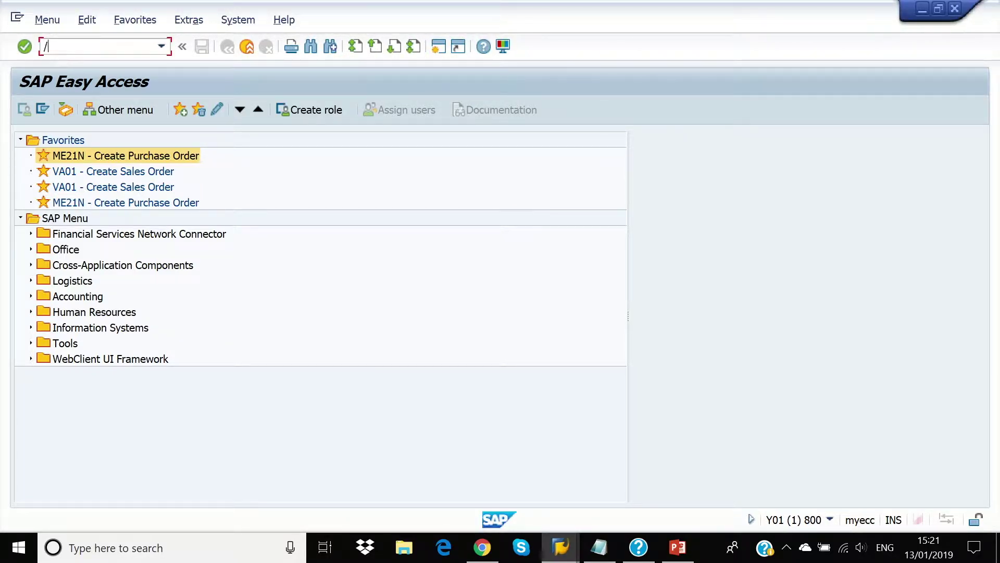
text(/nme21n)
key(Return)
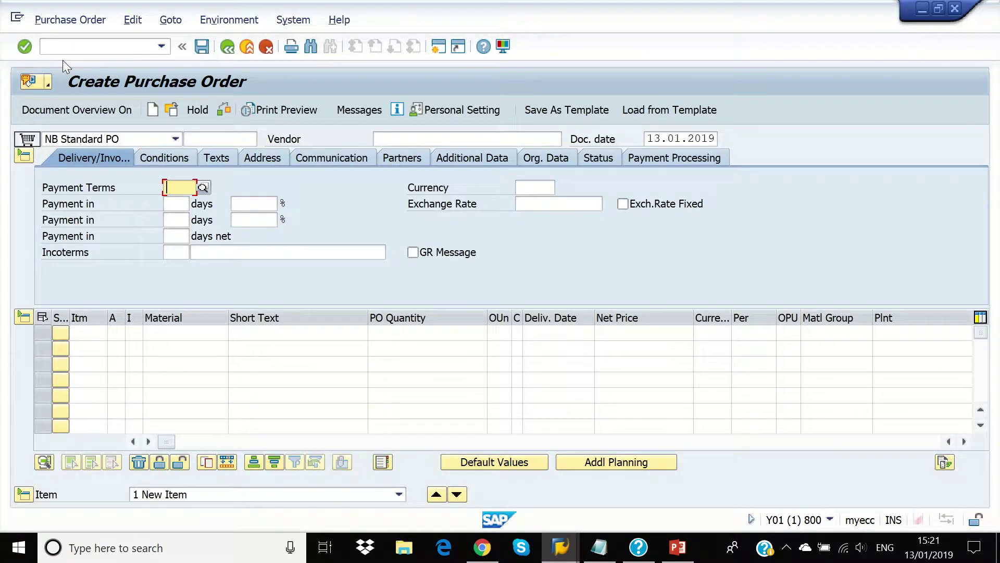
- Set the PO header vendor to B&Q and currency to GBP
click(382, 140)
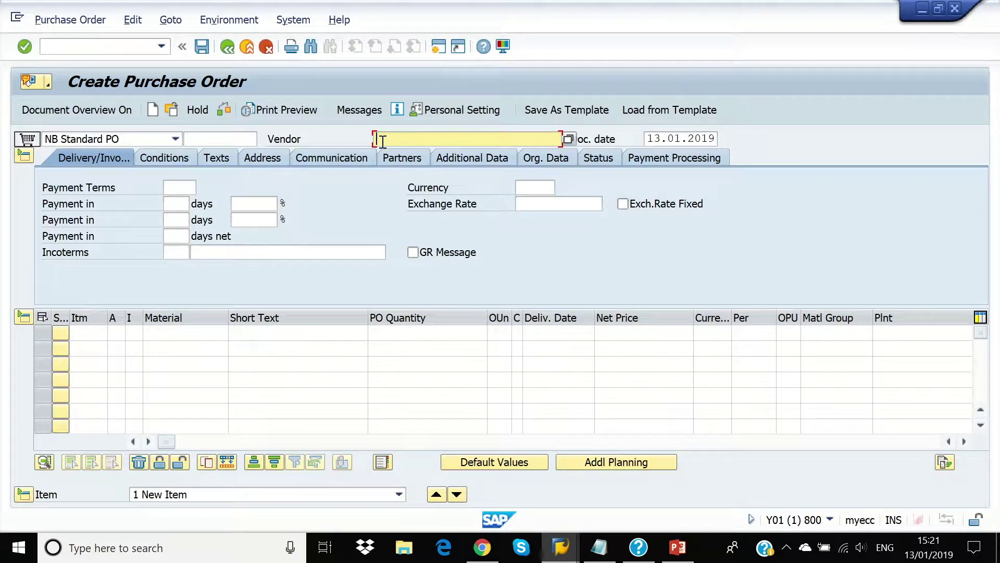
text(b)
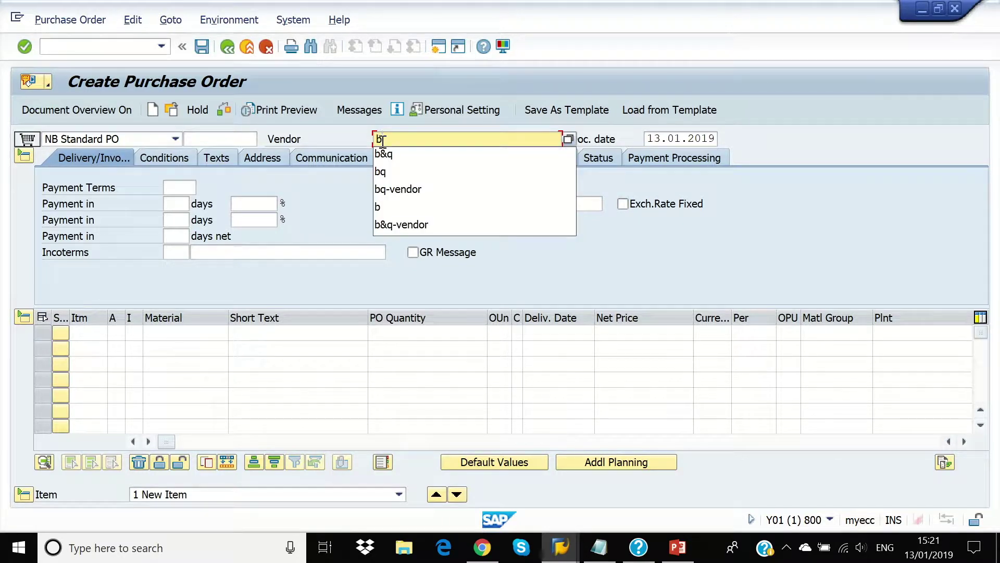
click(386, 155)
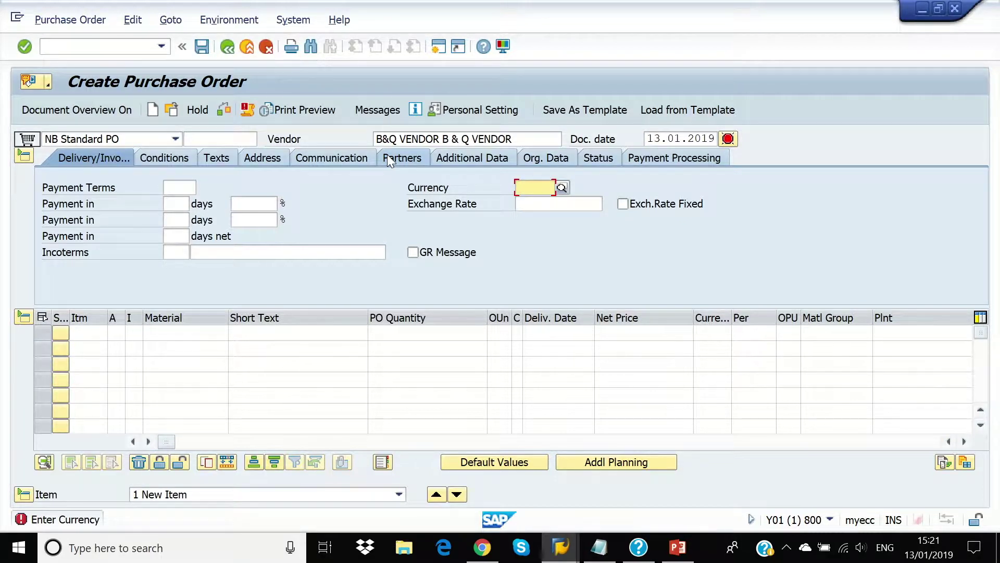
text(gb)
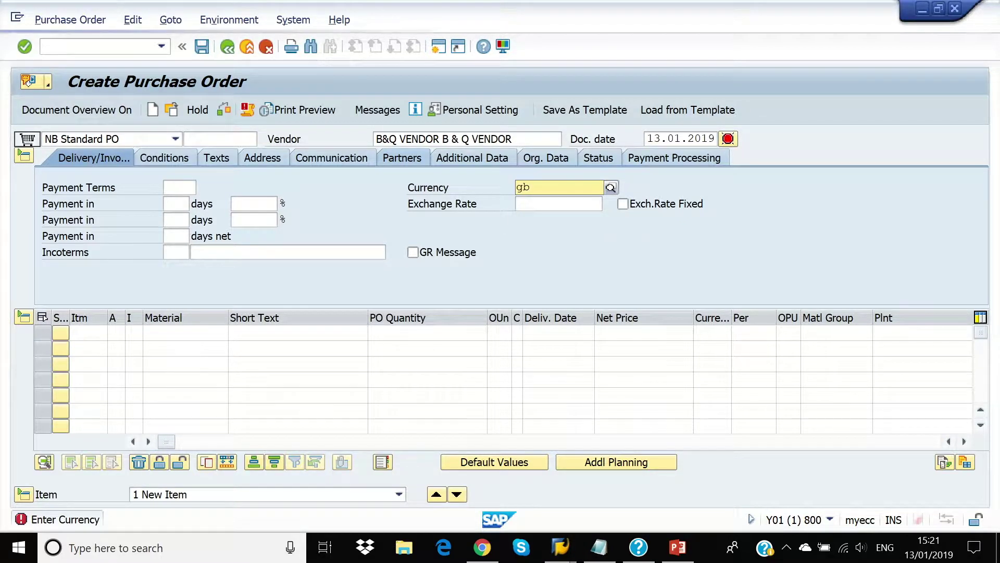
text(p)
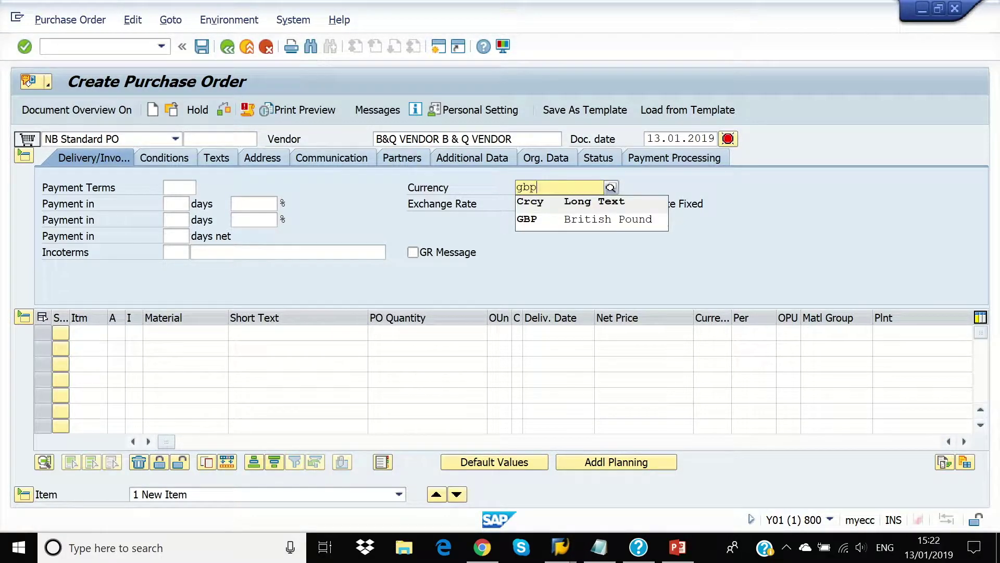
click(527, 219)
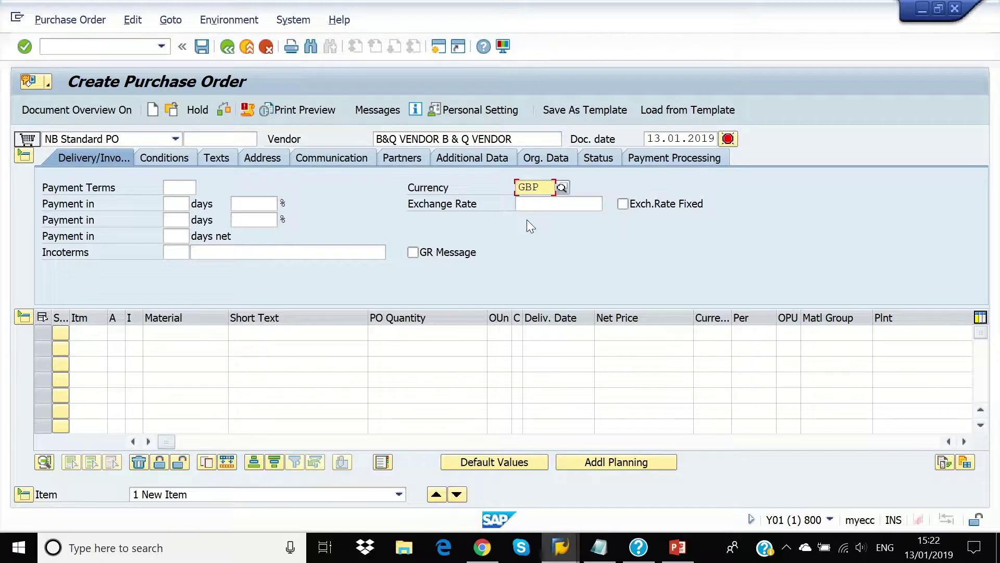
key(Return)
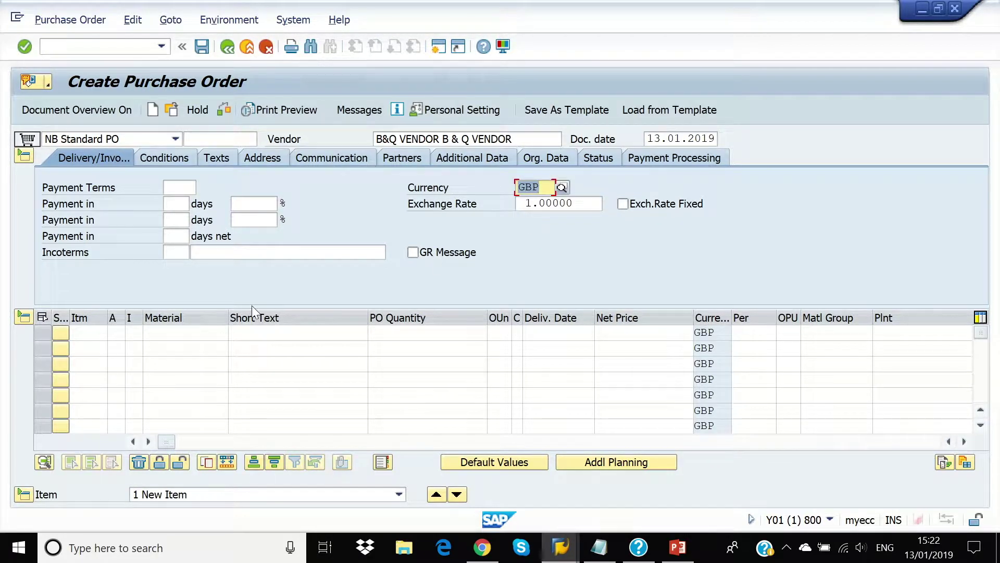
click(201, 336)
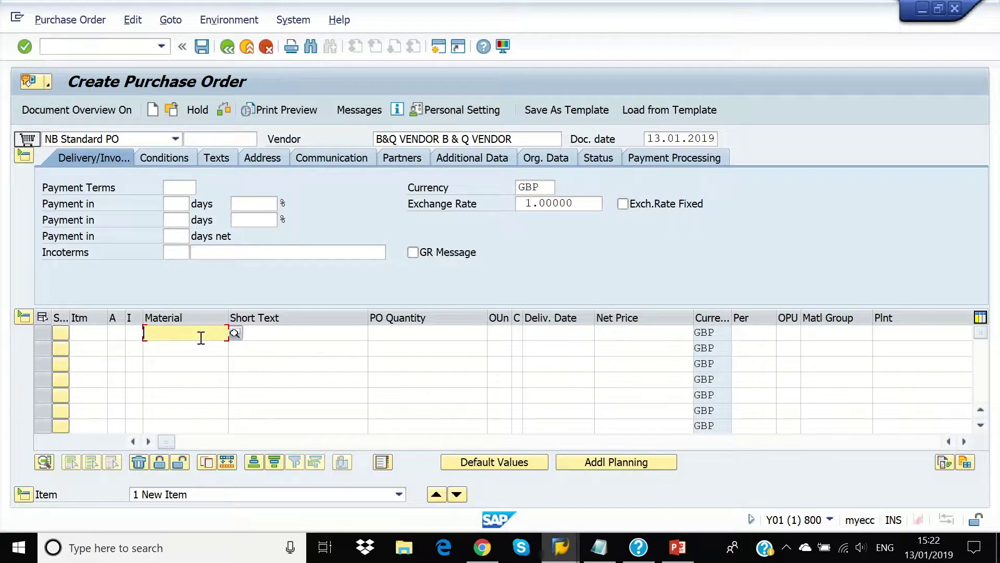
- Enter TEST-MAT-XX as item 1, loading Test material at 10.00 GBP per CV
text(tes)
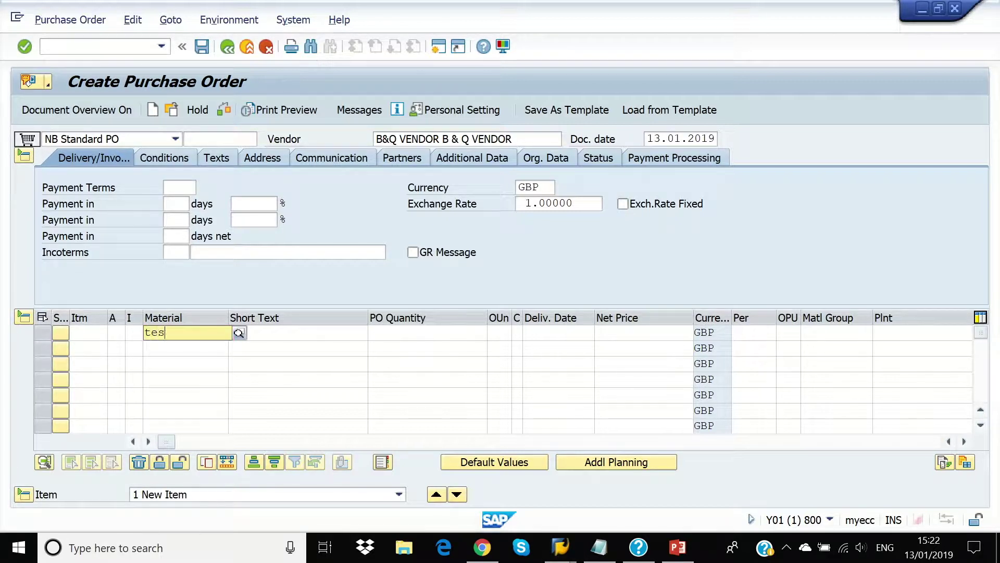
text(t-ma)
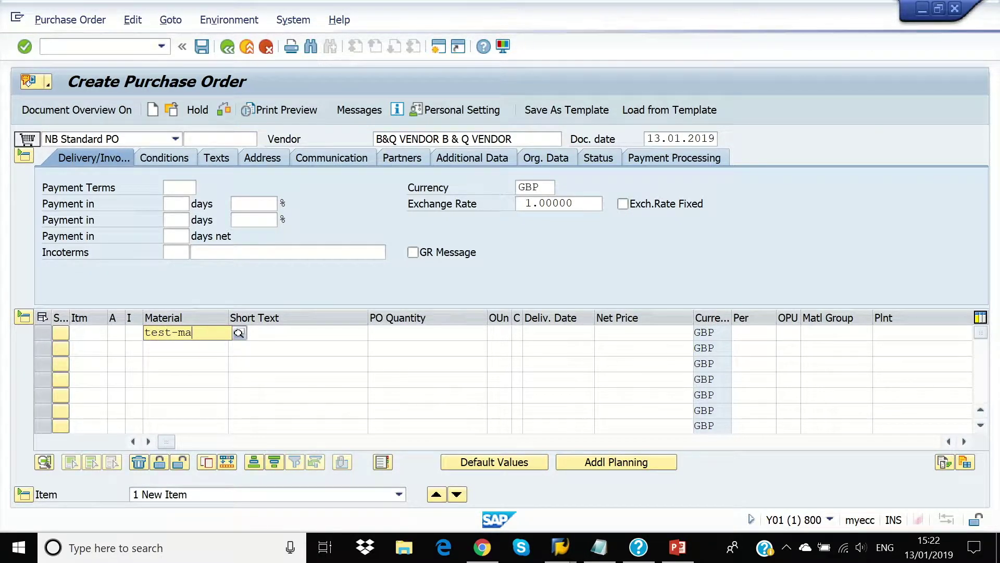
text(t-xx)
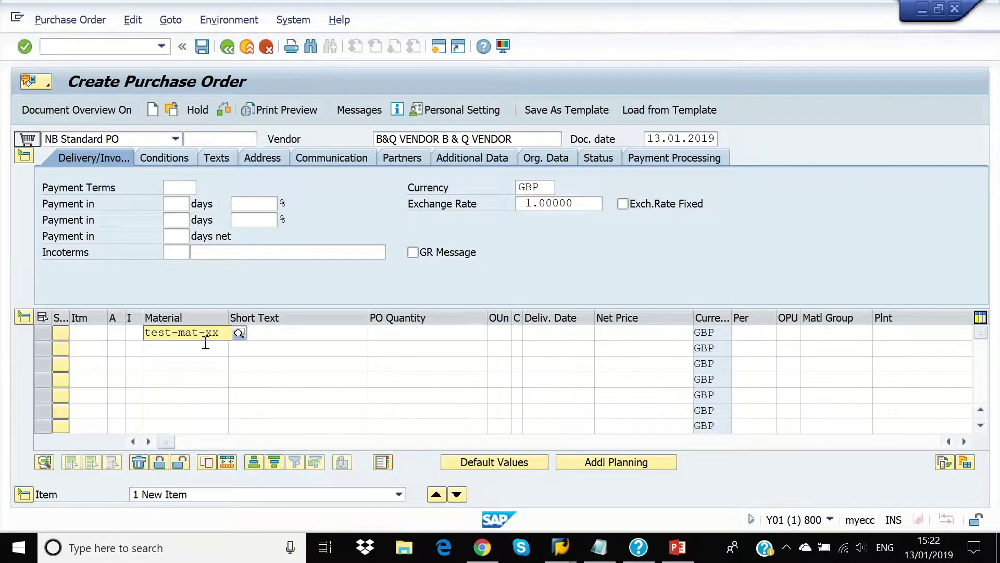
key(Return)
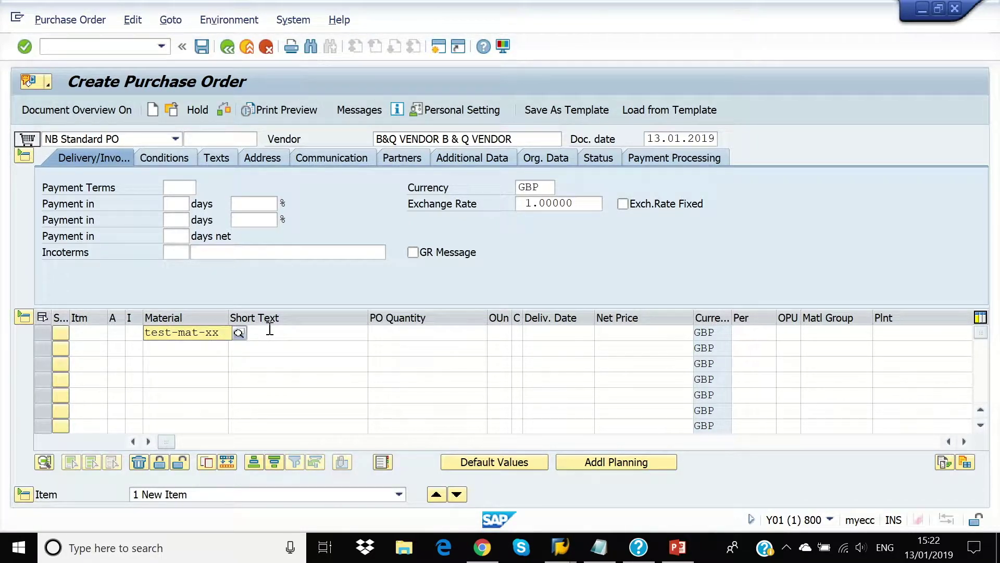
key(Return)
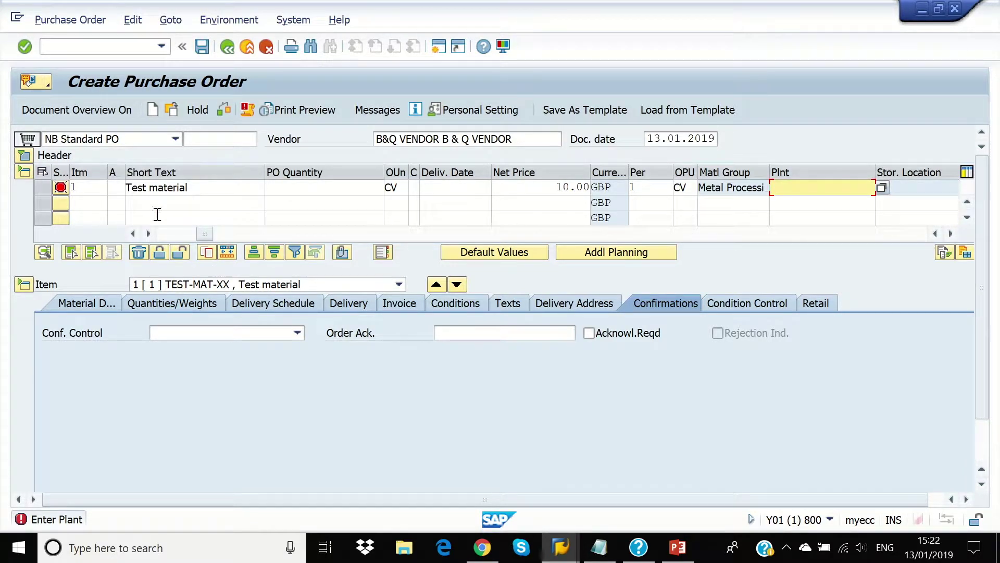
click(133, 234)
- Add material TEST-MAT-XY as the second item of the purchase order
click(133, 234)
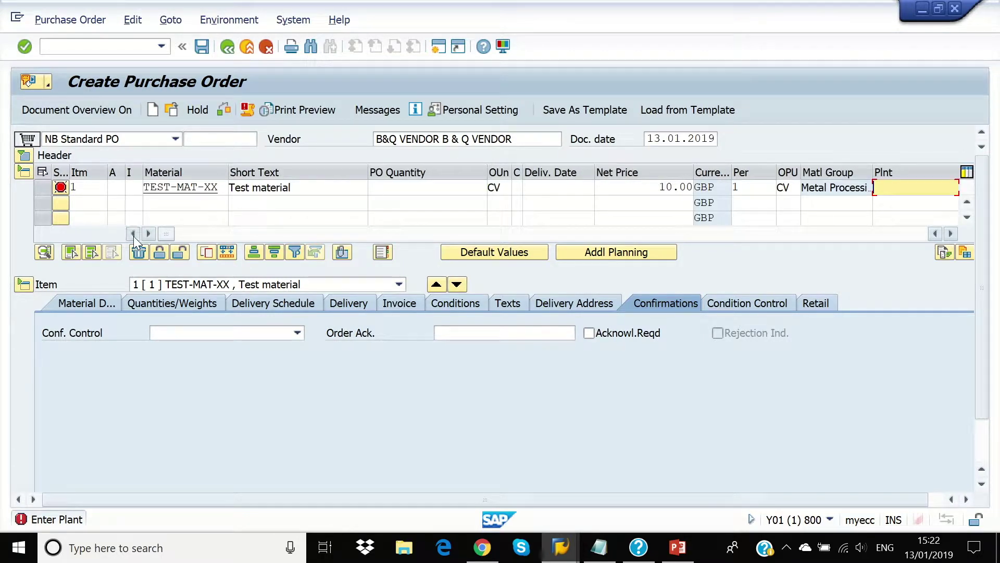
click(170, 201)
text(te)
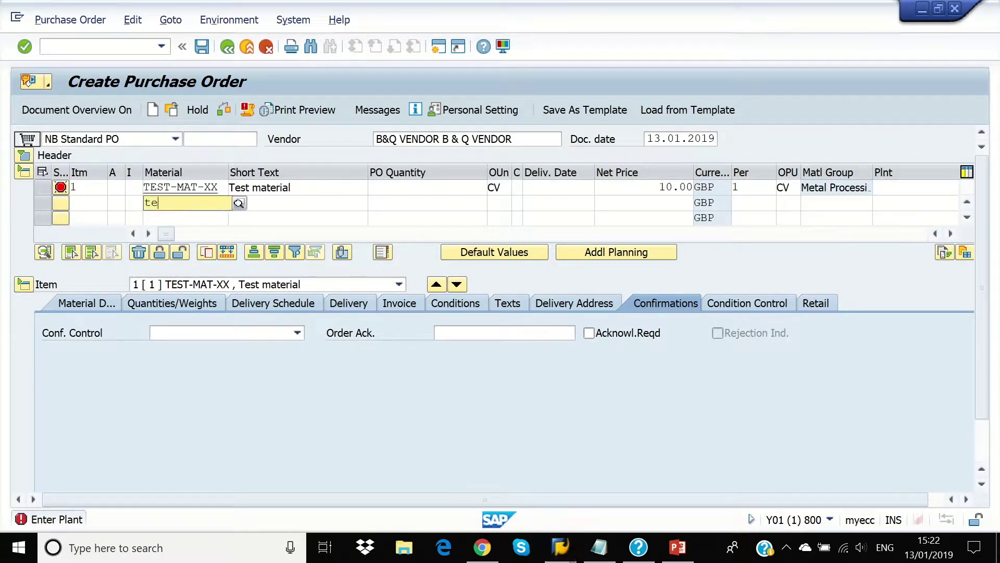
text(st-mat)
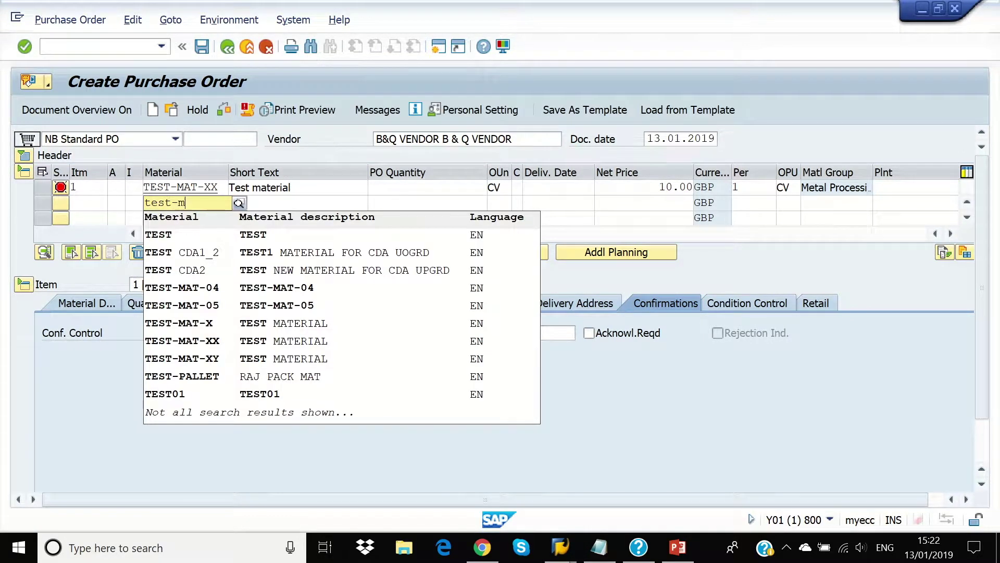
click(172, 201)
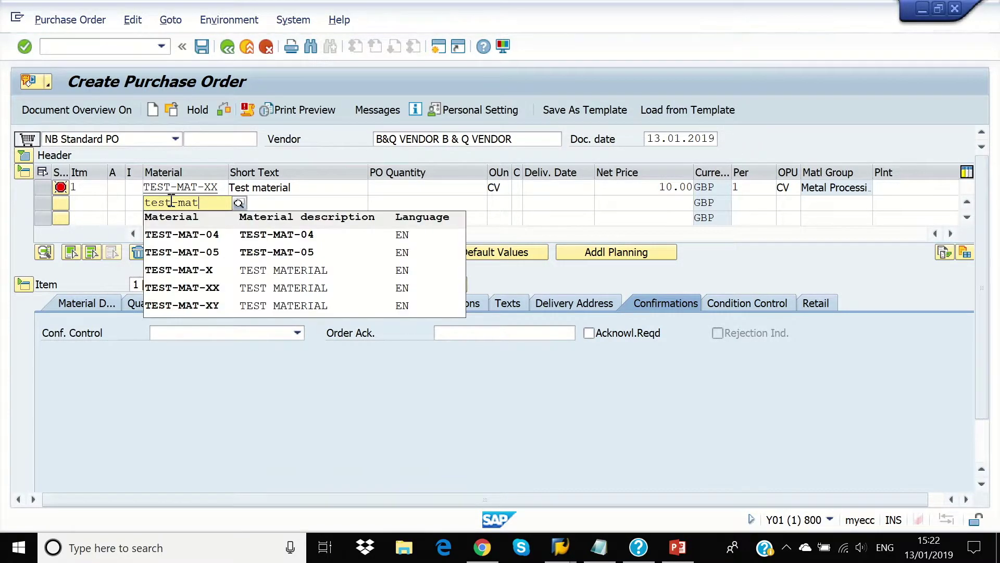
text(-)
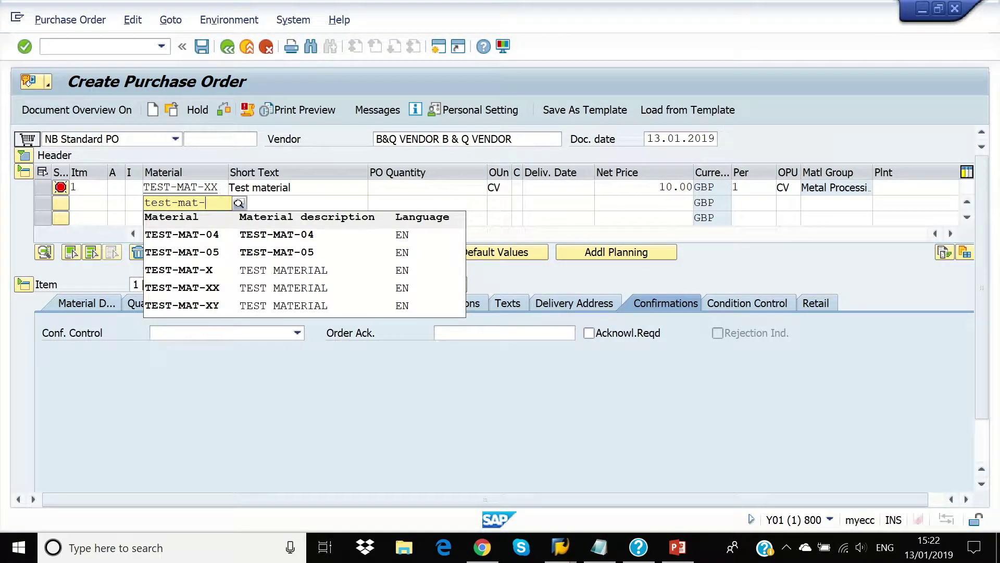
click(223, 308)
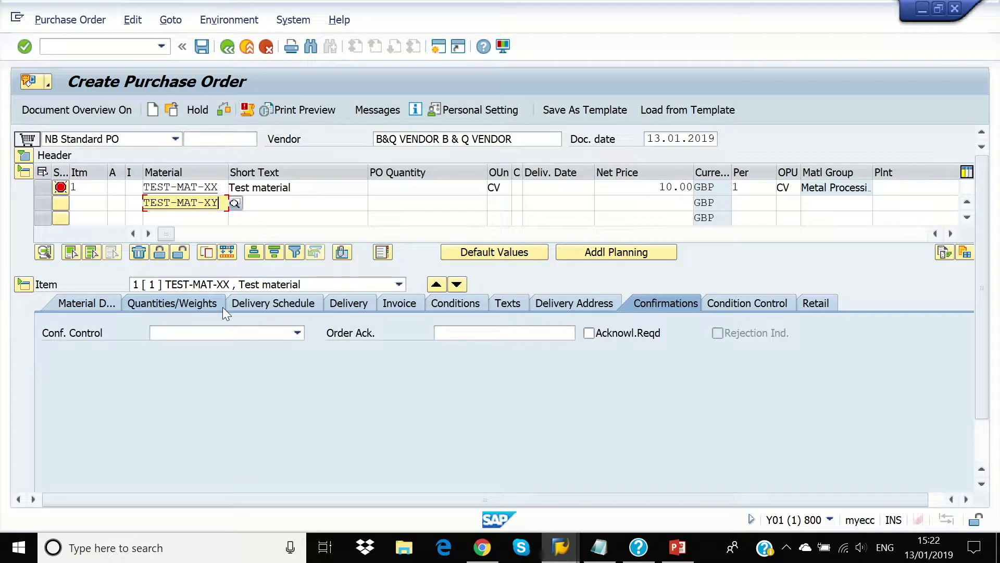
- Order quantity 5 for both items
click(469, 186)
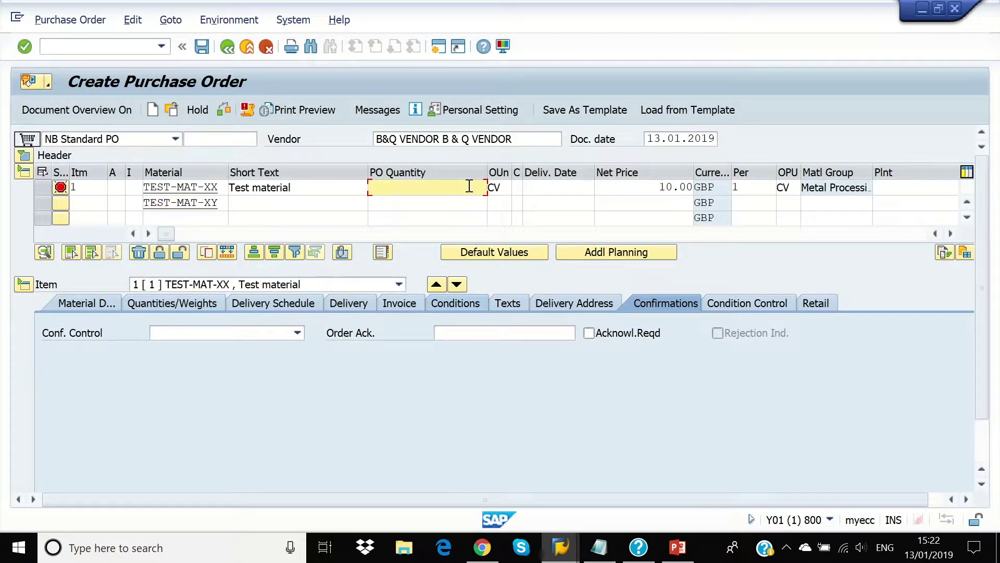
text(5)
click(472, 201)
text(5)
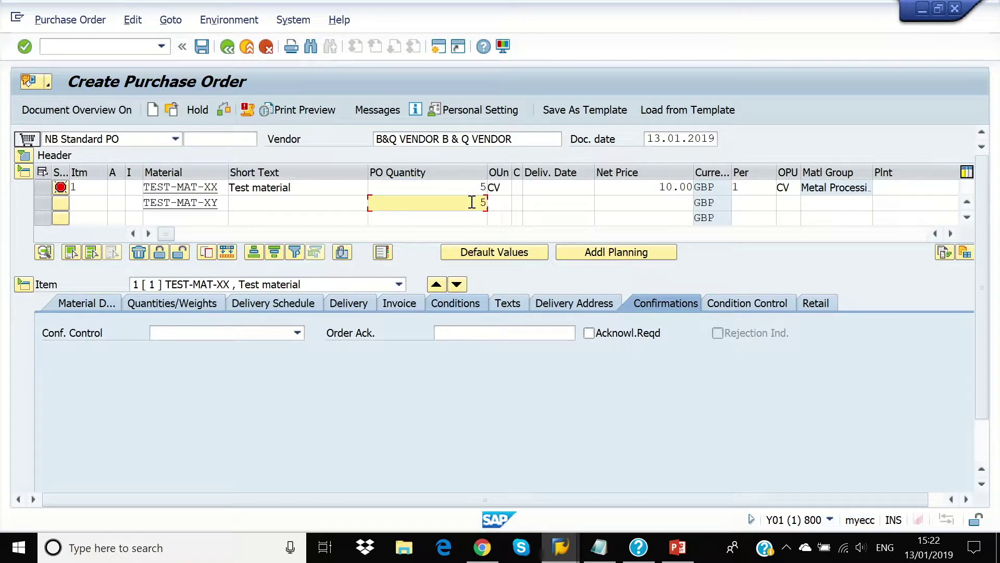
key(Return)
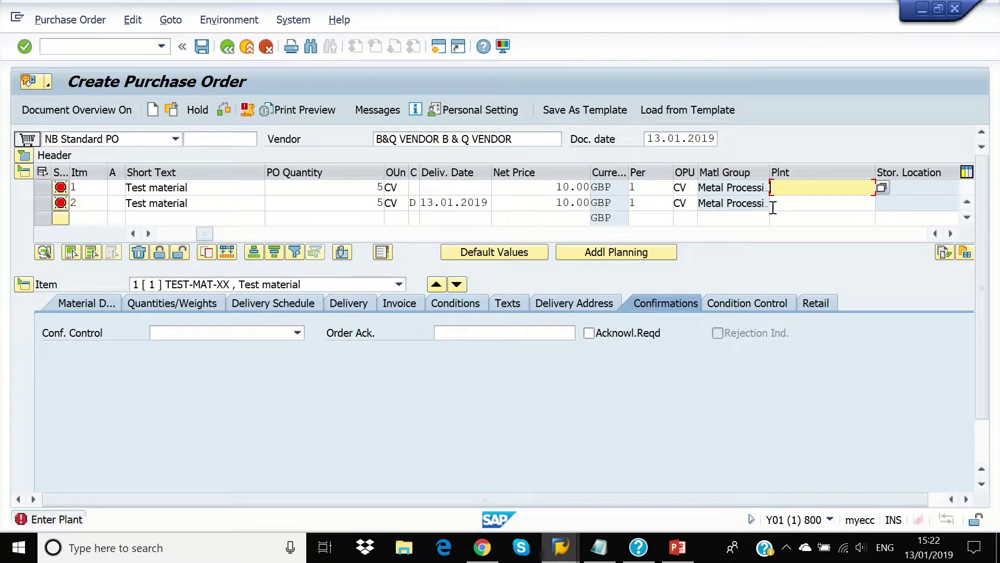
- Assign plant bq08 to both purchase order items
text(bq0)
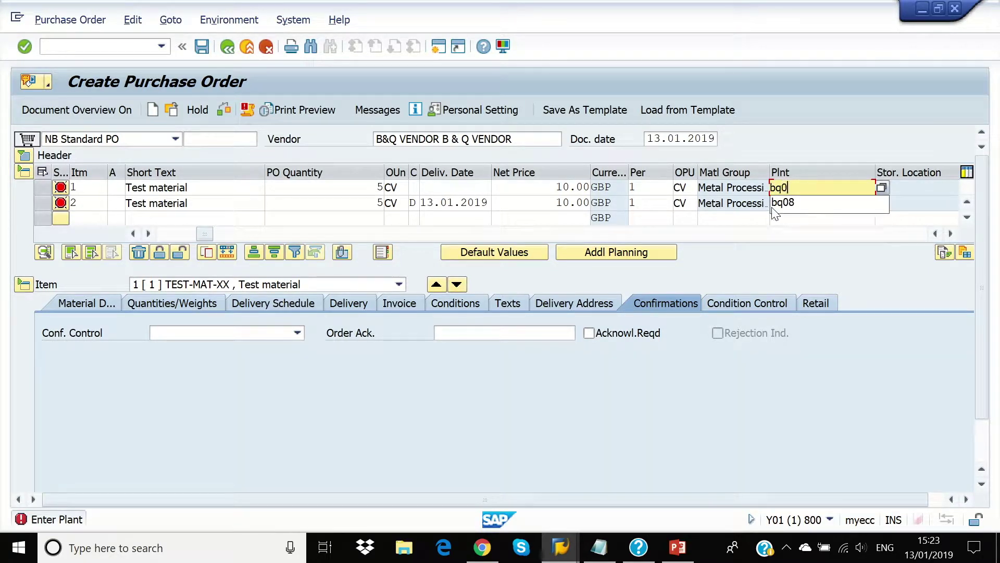
click(781, 202)
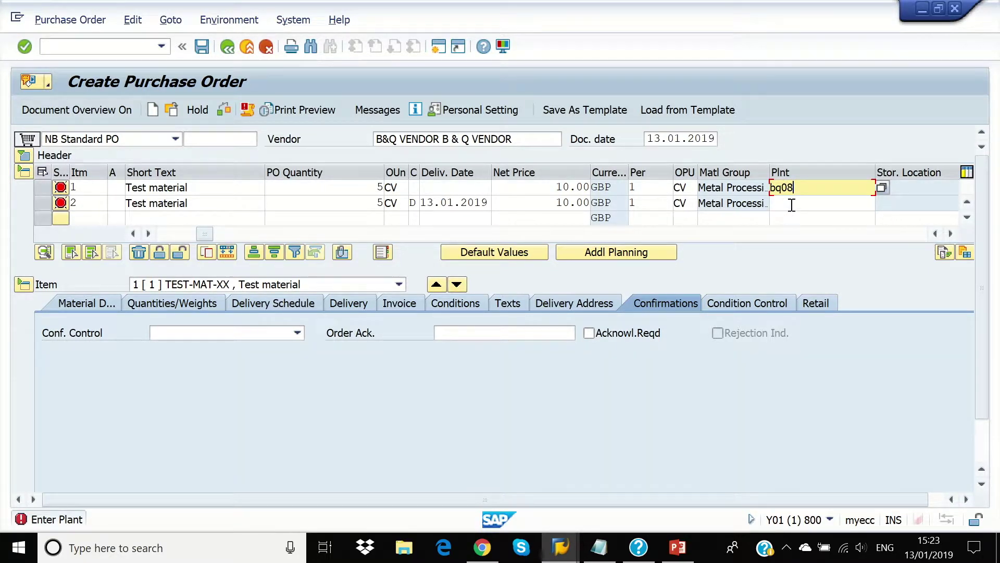
click(792, 205)
text(bq)
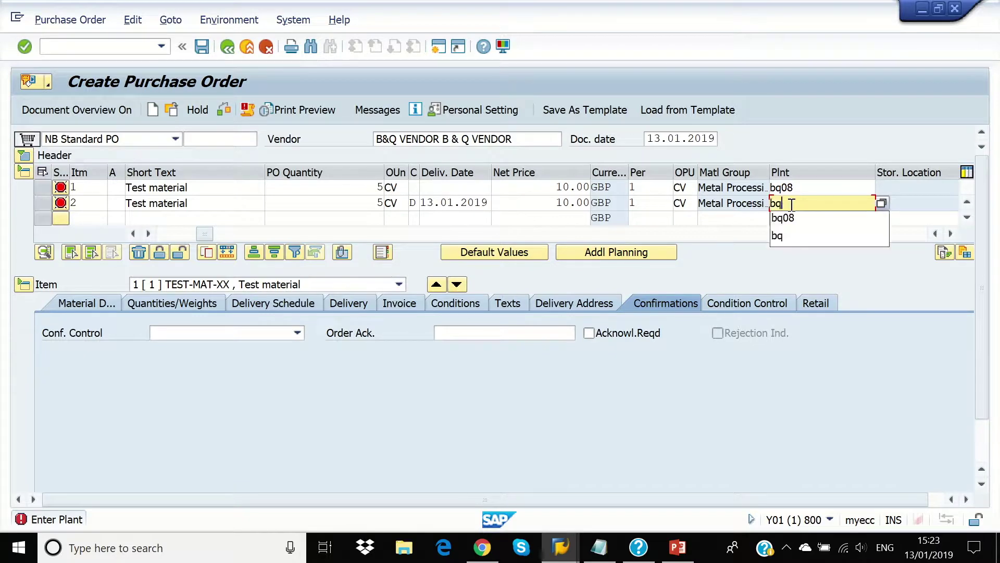
key(Down)
key(Return)
key(Return)
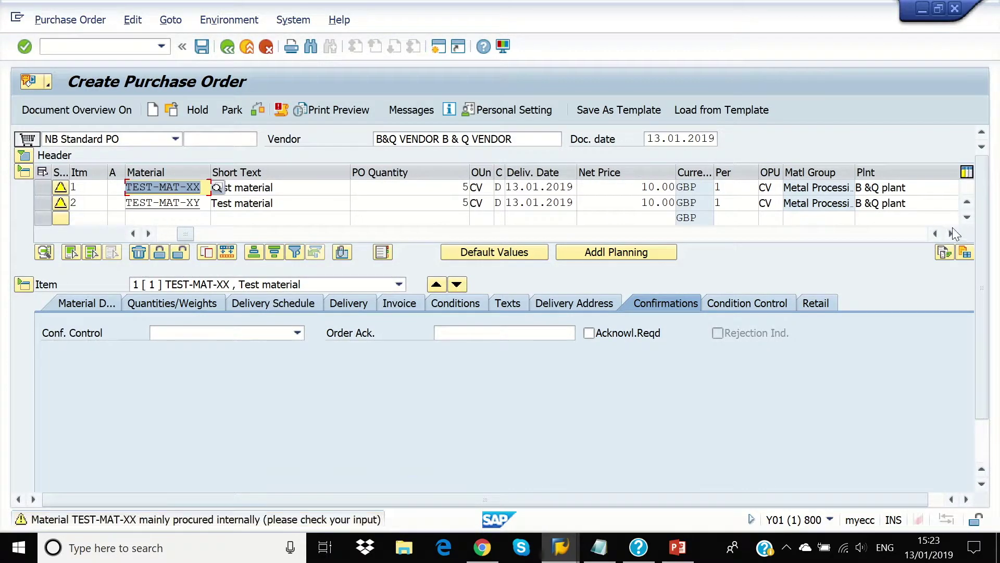
- Set storage location LE02 for items 1 and 2
click(950, 233)
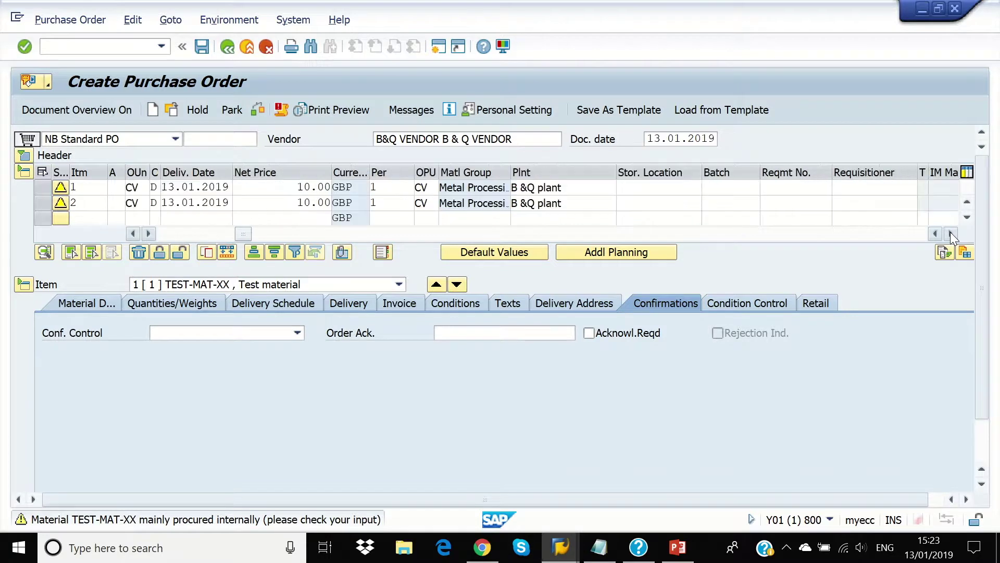
click(658, 188)
text(le)
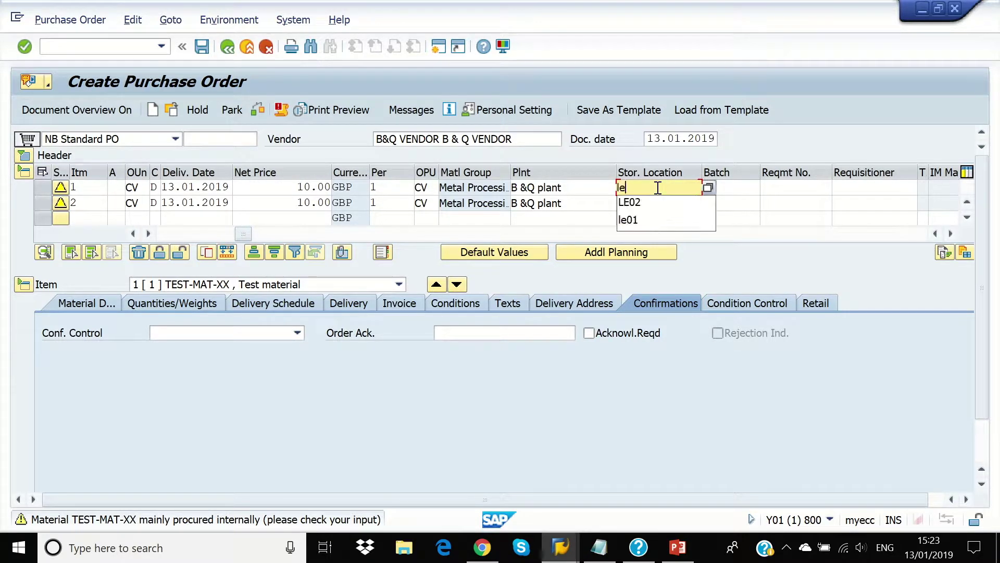
text(02)
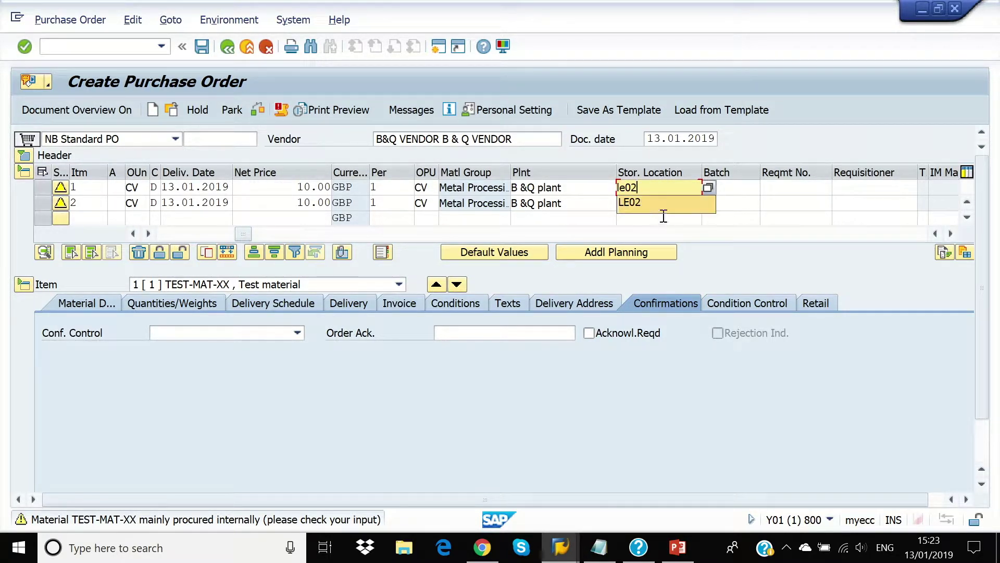
click(660, 209)
click(652, 204)
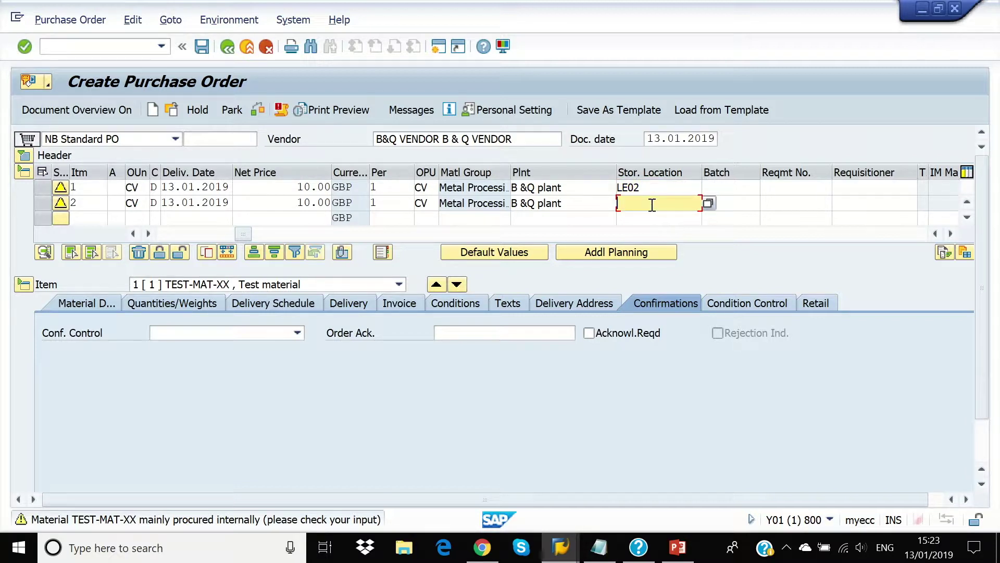
text(le02)
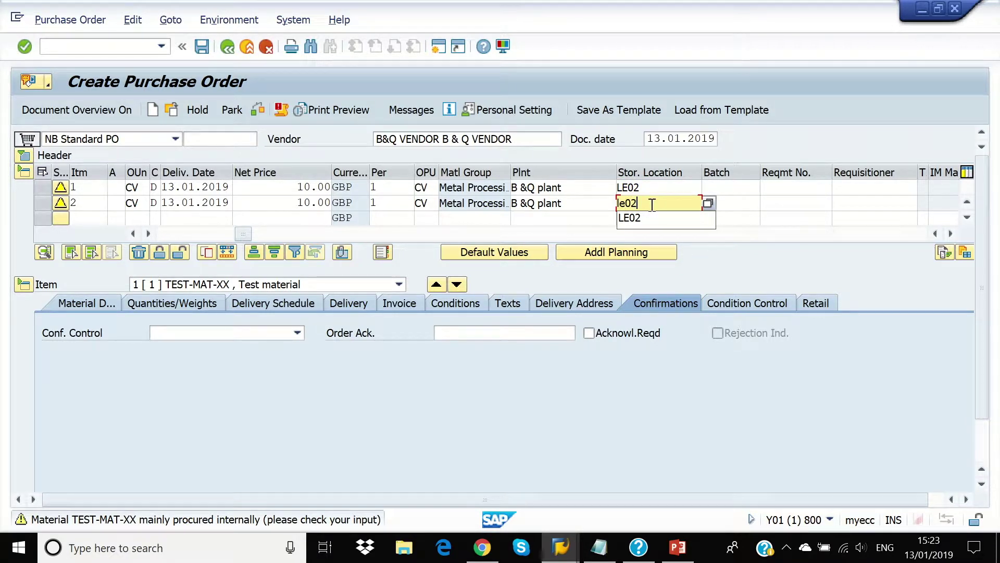
key(Return)
key(Return)
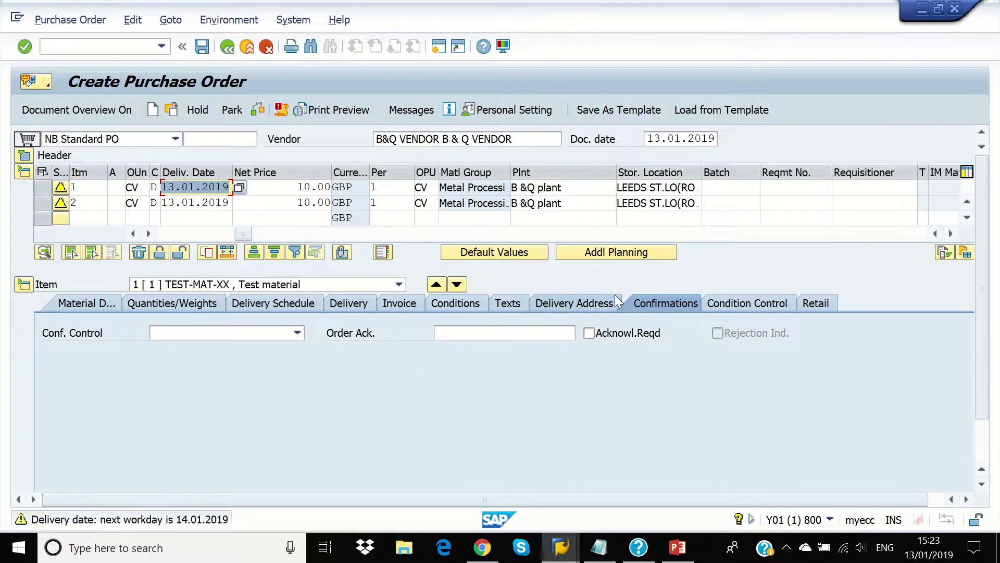
- Set confirmation control to ANLI Inbound Delivery ECC, check both items, and save
click(297, 332)
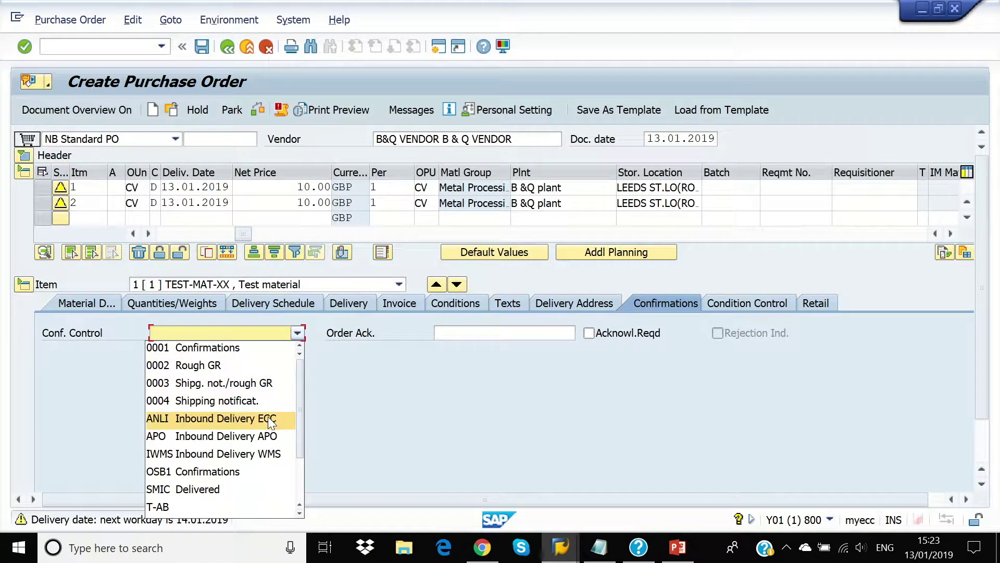
click(267, 418)
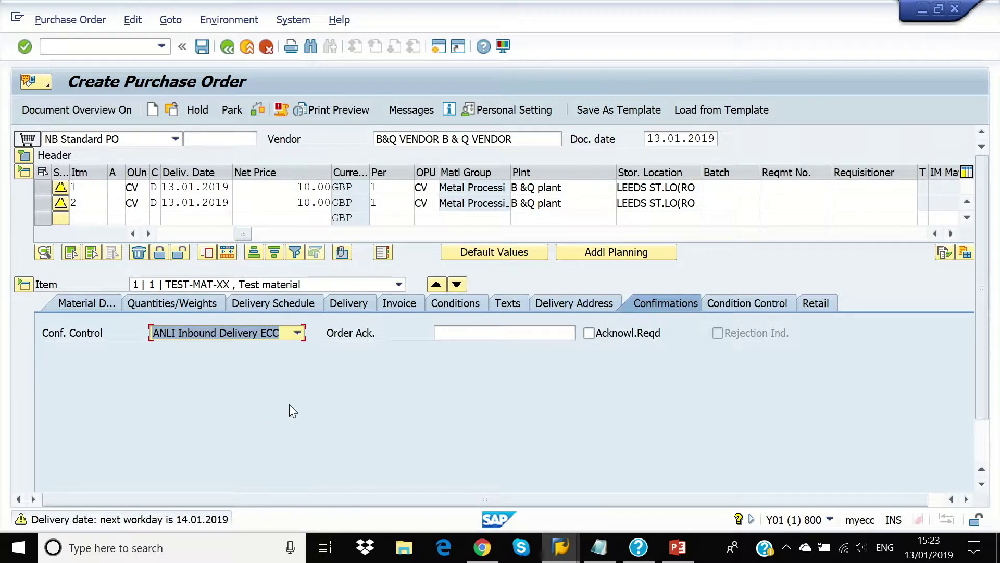
key(Return)
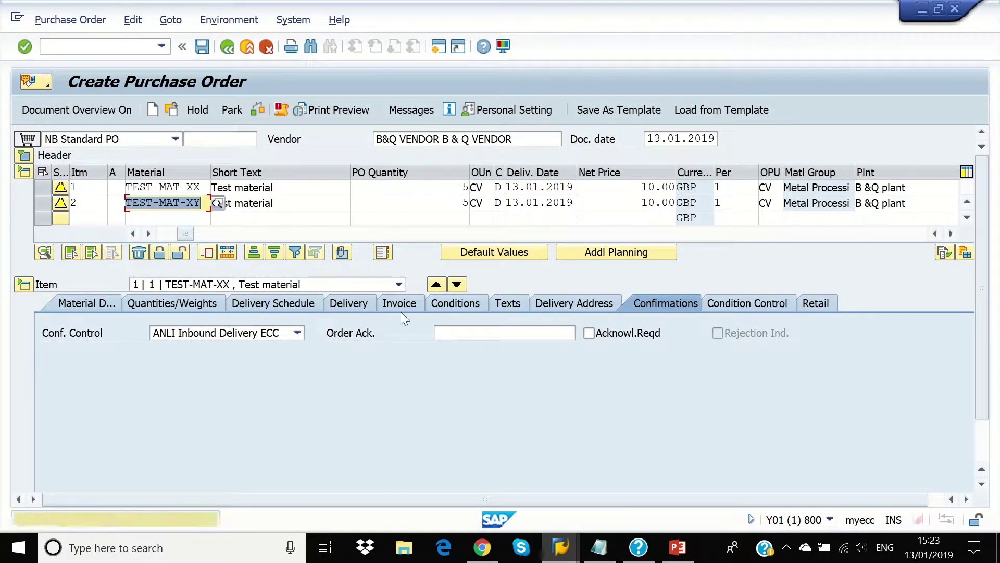
click(398, 289)
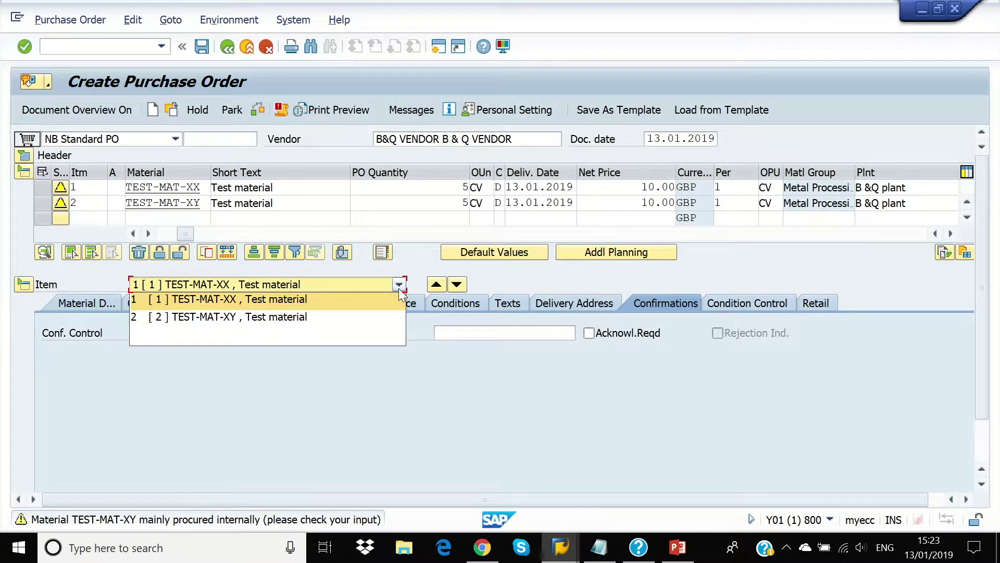
click(367, 317)
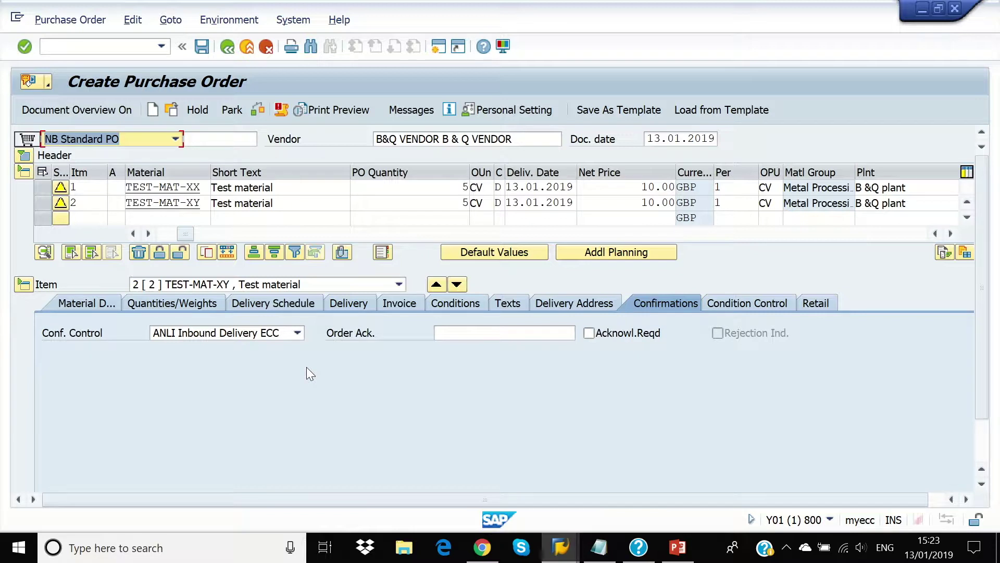
key(Return)
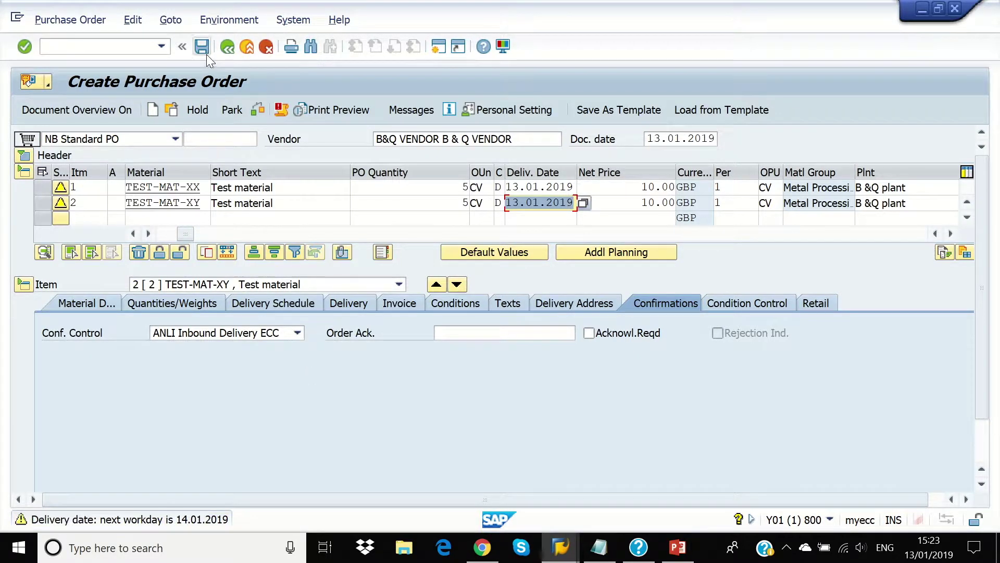
click(206, 53)
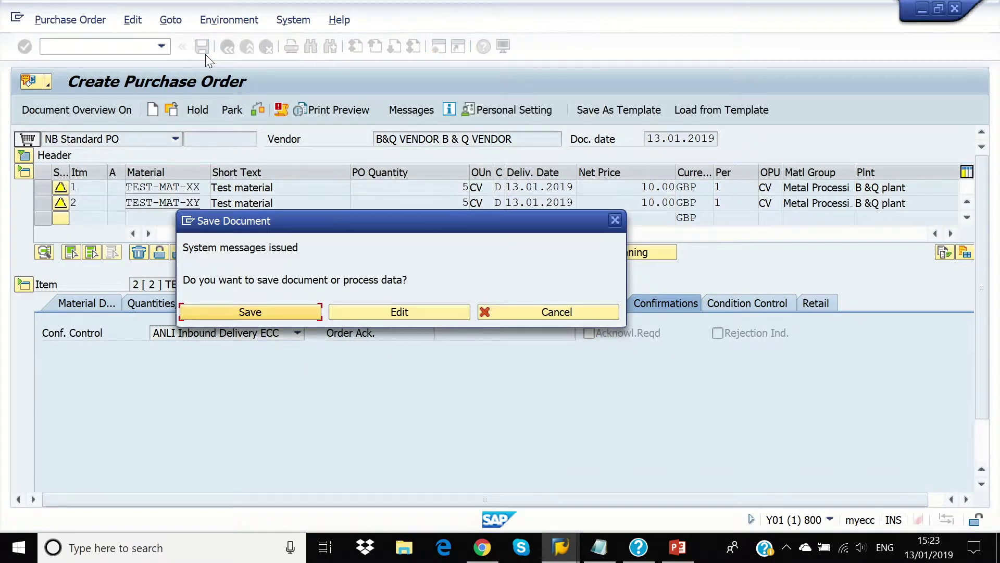
- Confirm saving the purchase order despite warnings, then enter /nvl31 for inbound delivery creation
click(243, 313)
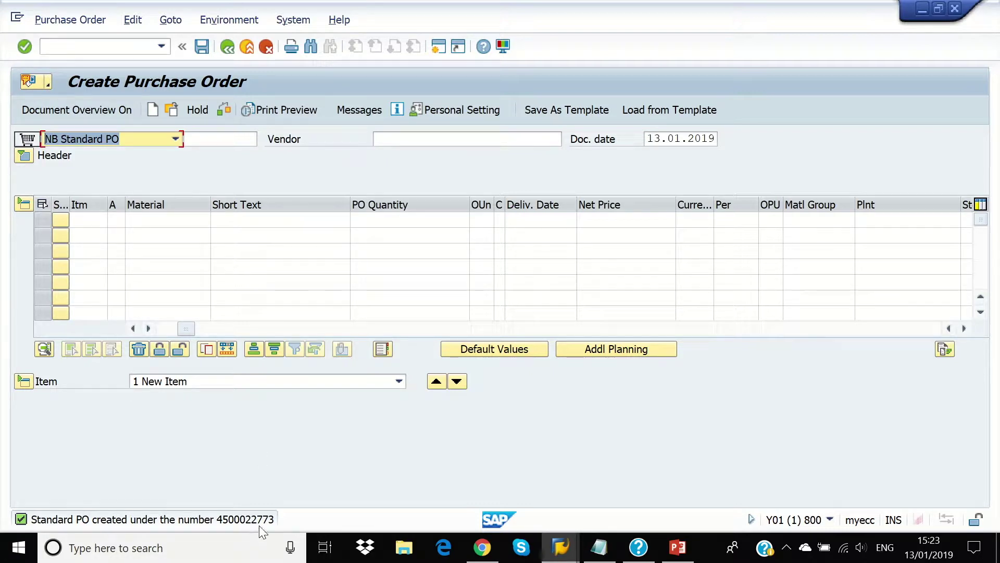
click(100, 42)
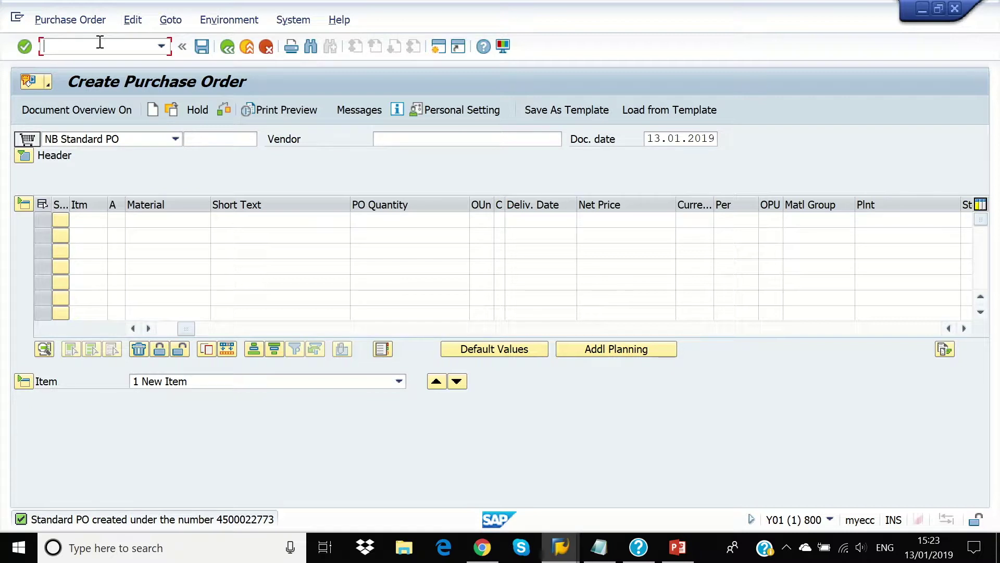
text(/nvl31n)
- Create and save the inbound delivery for the purchase order's two items
key(Return)
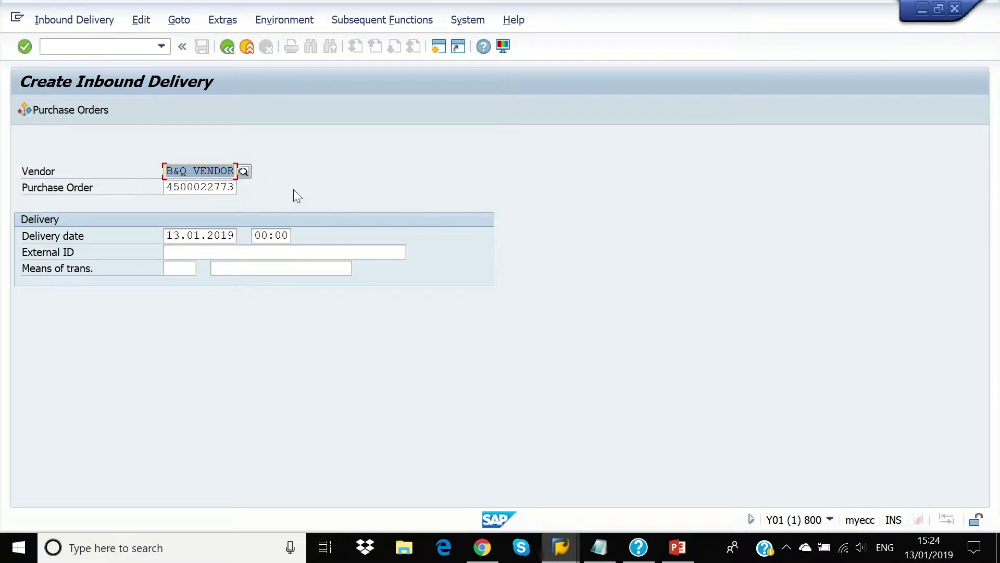
key(Return)
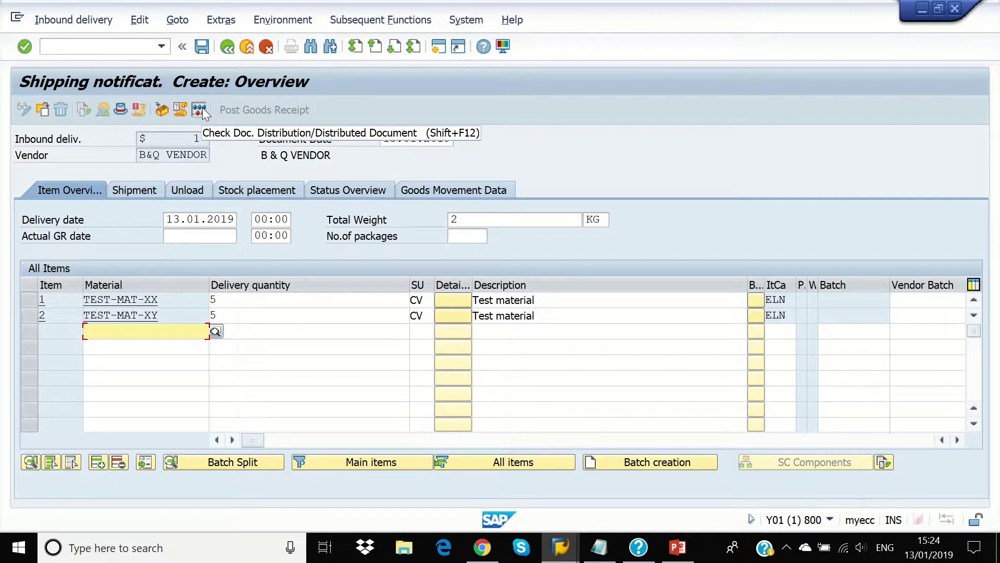
click(202, 47)
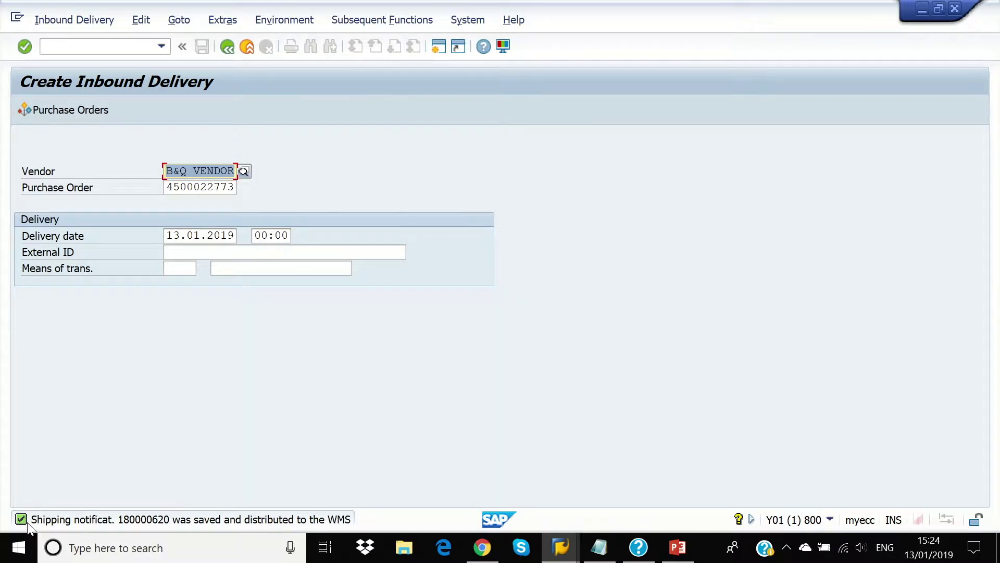
key(Return)
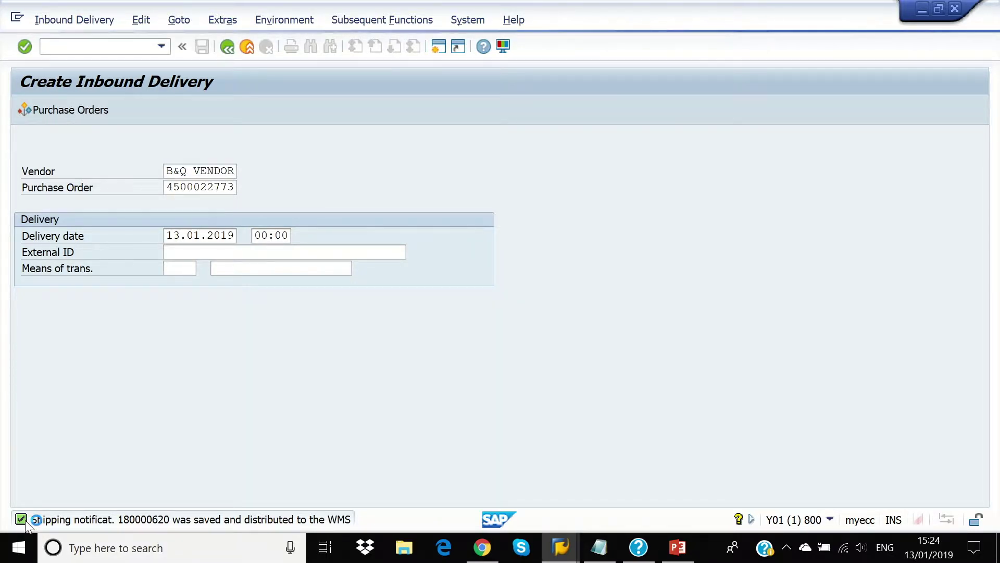
- Copy the shipping notification 180000620 text from the saved message's long text
double_click(25, 520)
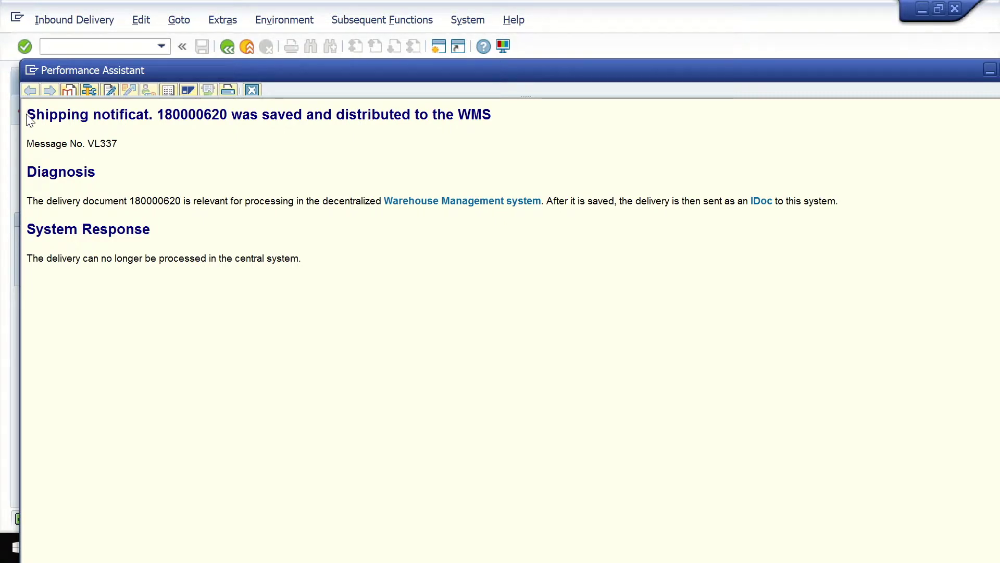
drag(28, 119, 180, 130)
key(ctrl+c)
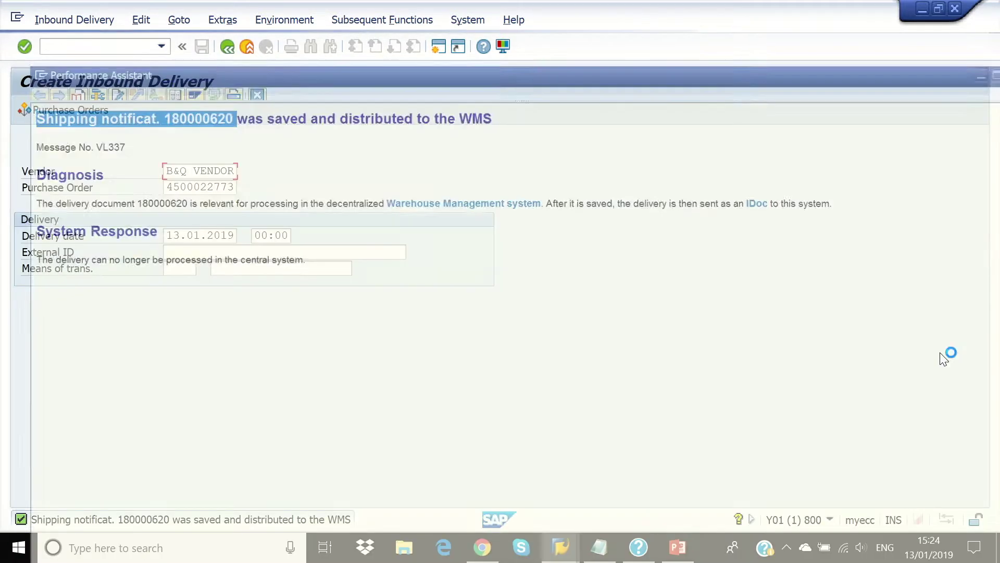
click(600, 547)
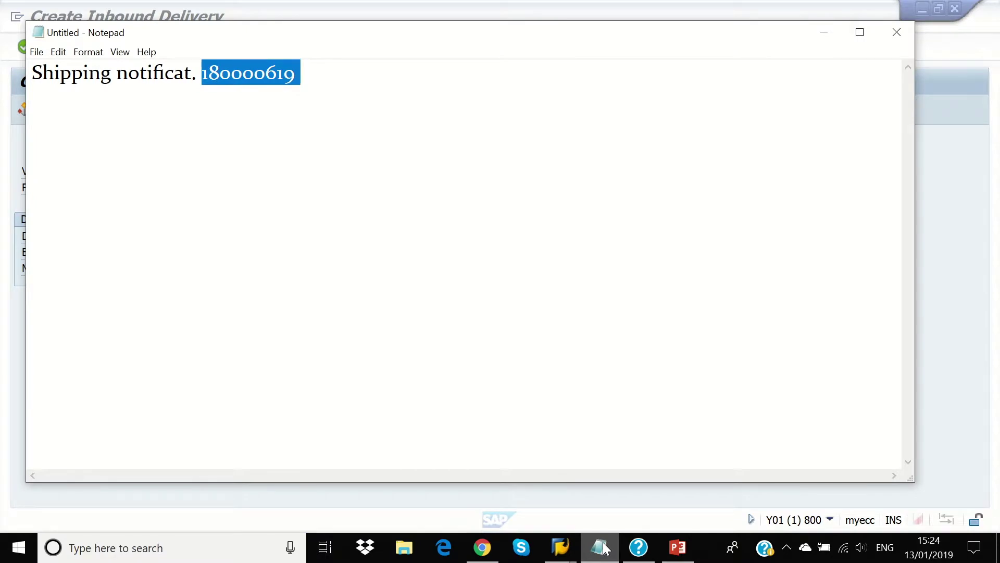
- Overwrite the old Notepad number with 'Shipping notificat. 180000620', then return to SAP
key(BackSpace)
key(BackSpace)
key(BackSpace)
key(BackSpace)
key(BackSpace)
key(BackSpace)
key(BackSpace)
key(BackSpace)
key(BackSpace)
key(BackSpace)
key(BackSpace)
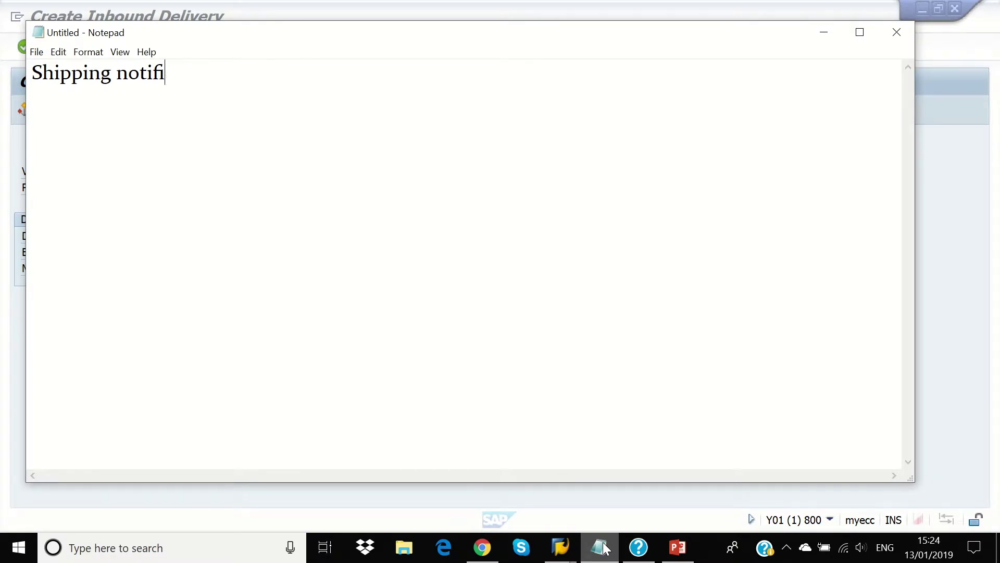
key(BackSpace)
key(BackSpace)
key(BackSpace)
key(BackSpace)
key(BackSpace)
key(BackSpace)
key(BackSpace)
key(BackSpace)
key(BackSpace)
key(BackSpace)
key(ctrl+v)
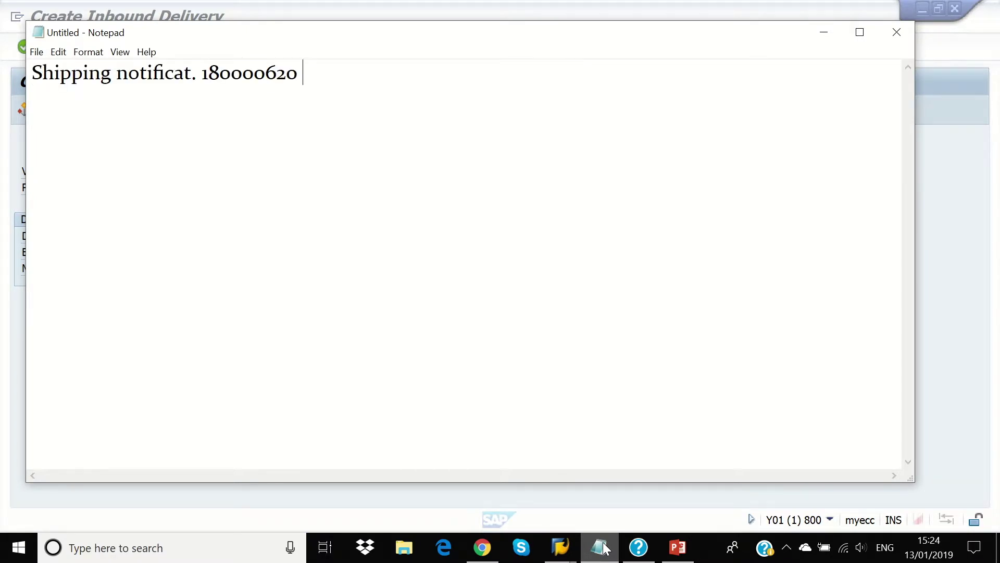
click(822, 33)
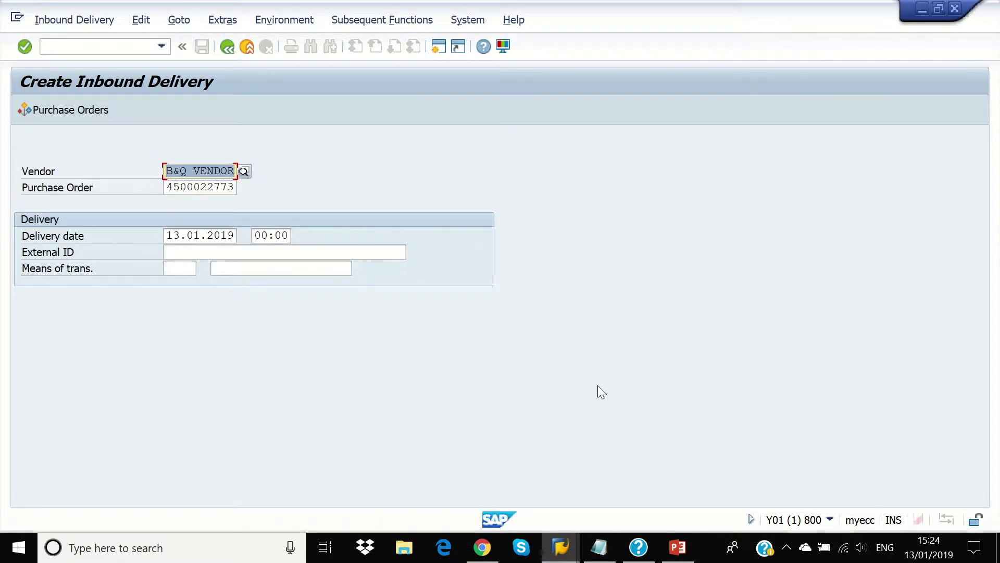
click(560, 547)
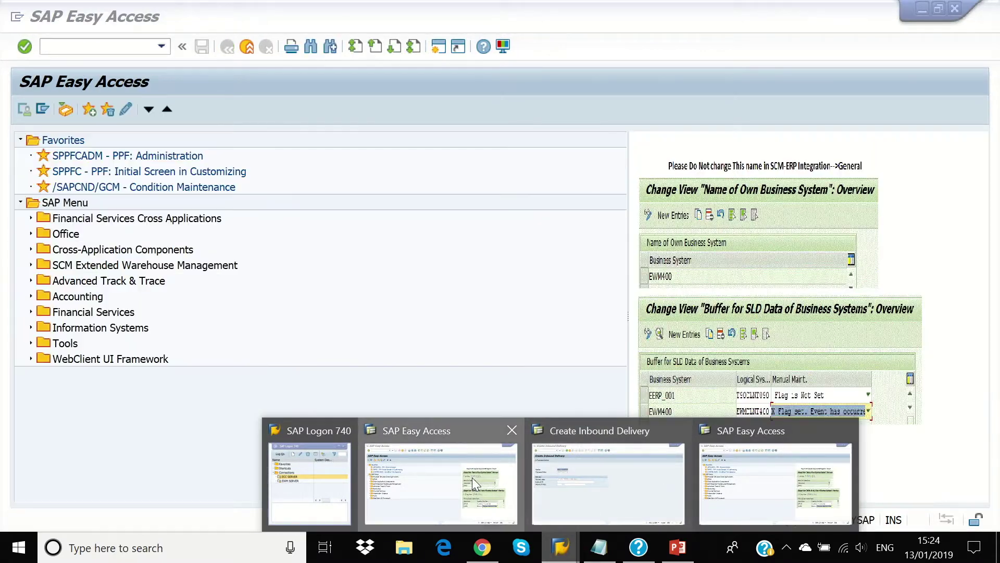
- In the EWM window, run /n/scwm/prdi to open Maintain Inbound Delivery for WE03
click(502, 477)
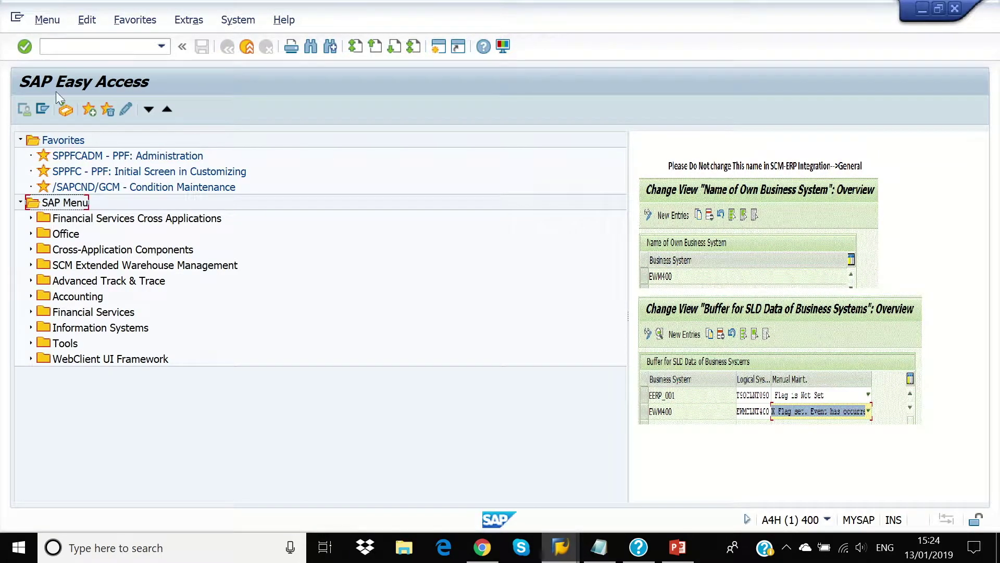
click(77, 47)
text(/n/scwm/)
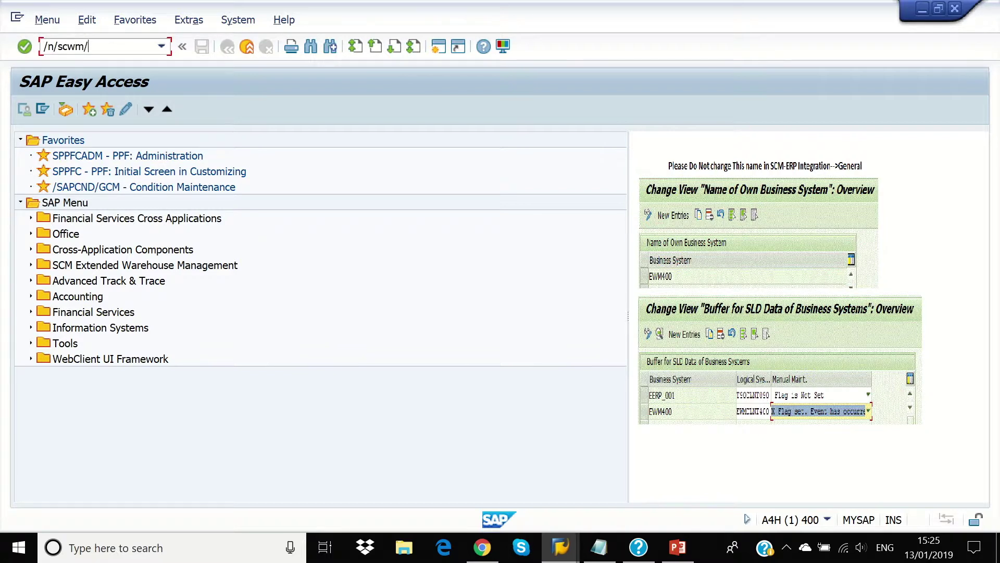
text(prdi)
key(Return)
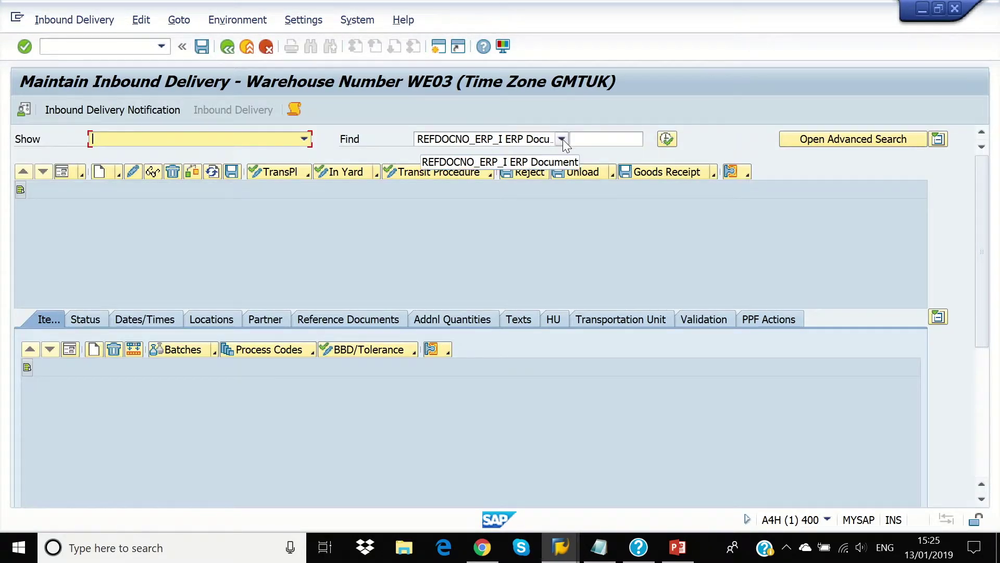
- Search by ERP Document 180000620, copied from Notepad, to show inbound delivery 10011739
click(563, 139)
click(505, 188)
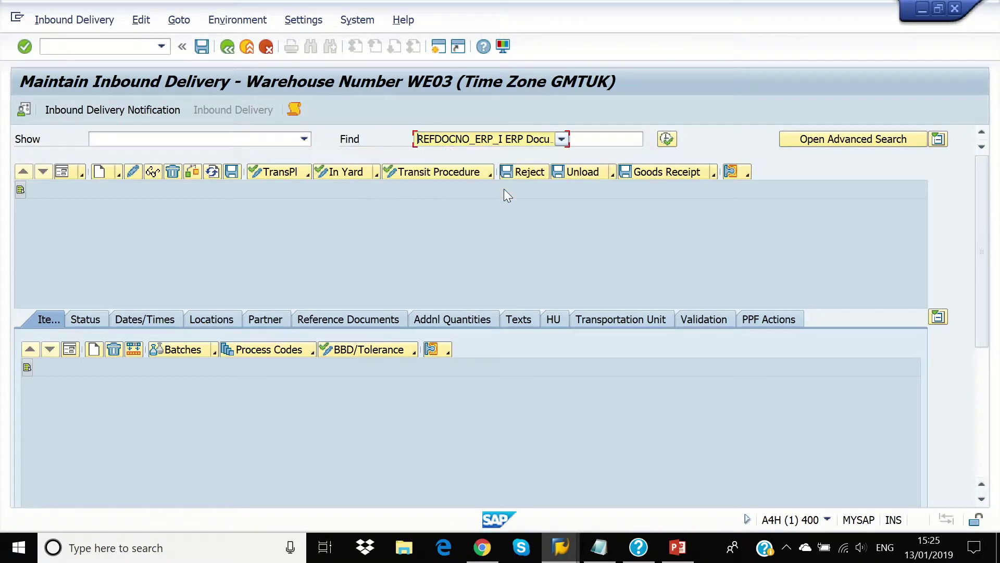
click(589, 138)
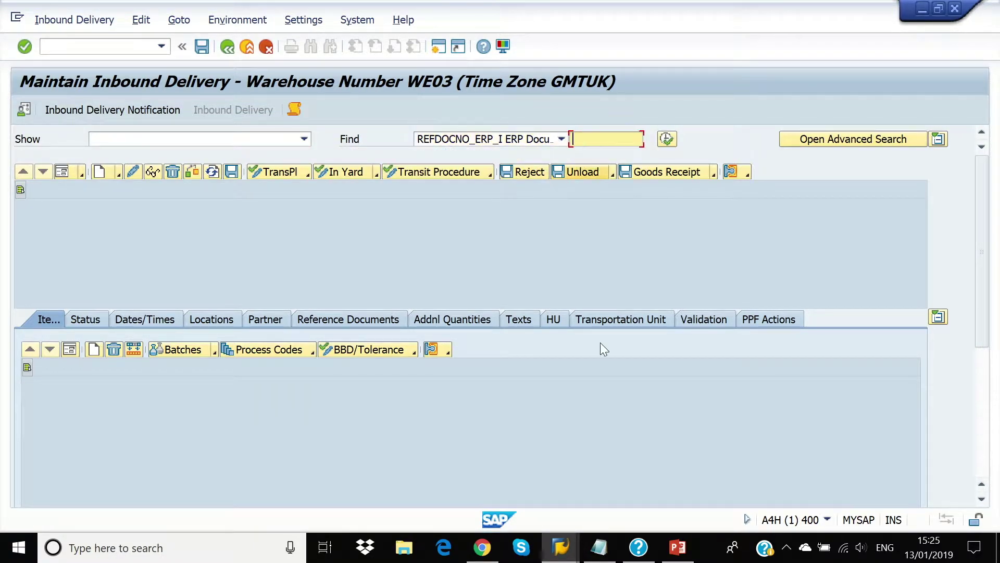
click(594, 545)
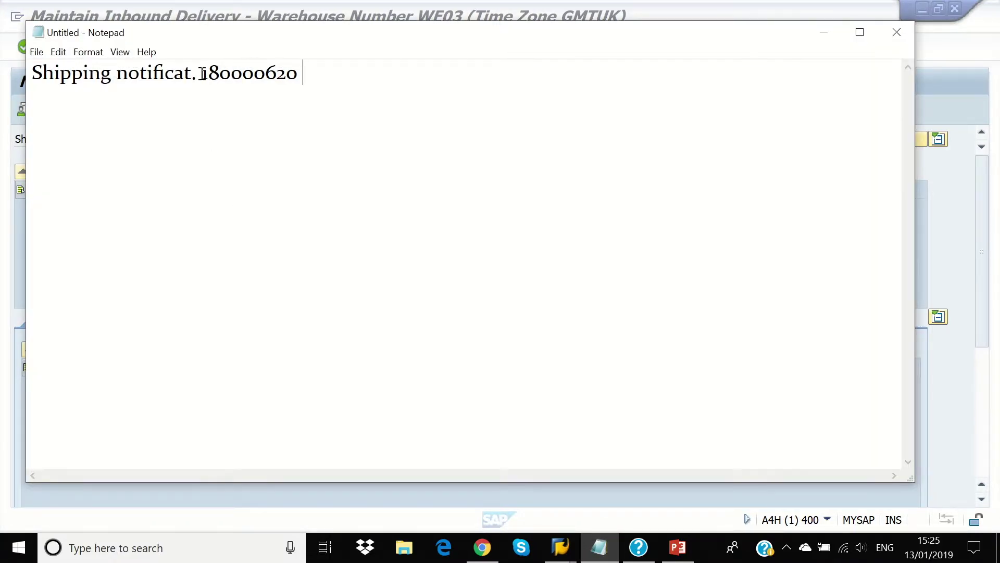
drag(202, 74, 333, 78)
key(ctrl+c)
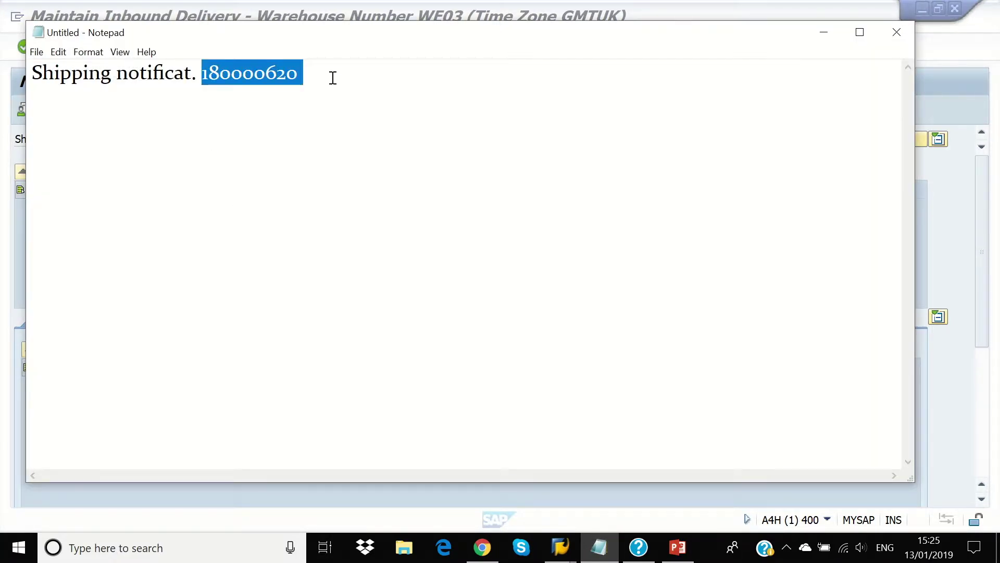
click(823, 32)
click(576, 139)
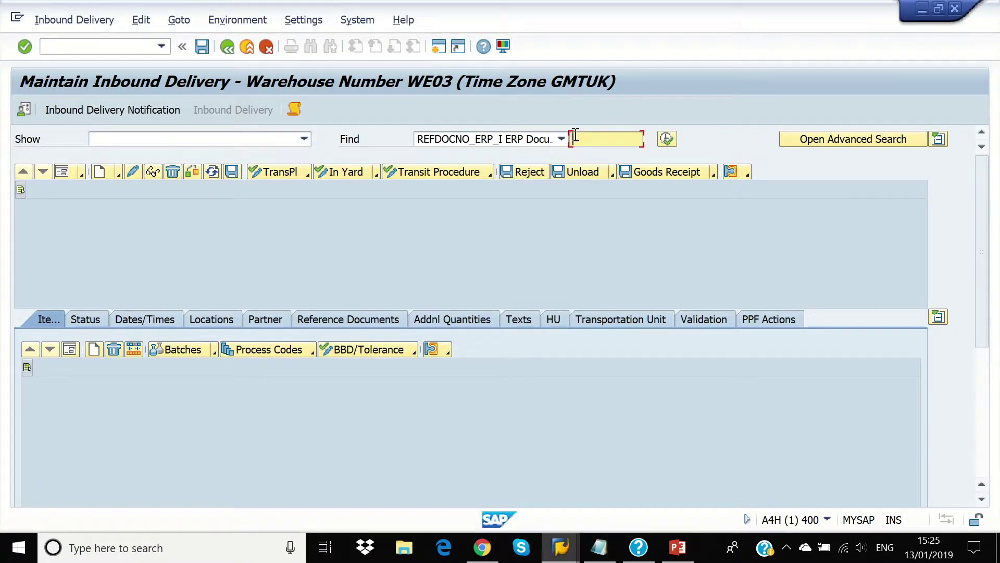
key(ctrl+v)
click(671, 139)
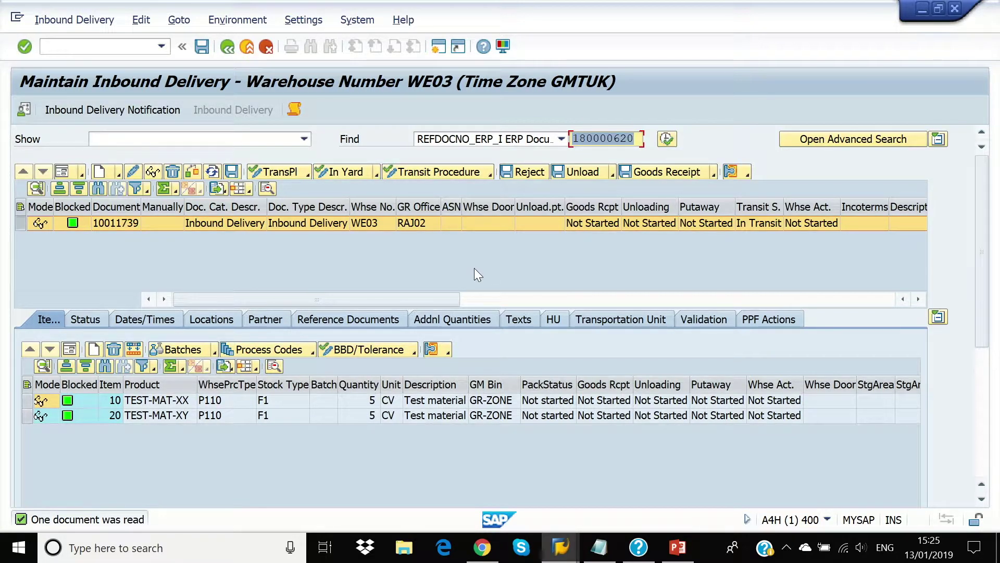
click(559, 547)
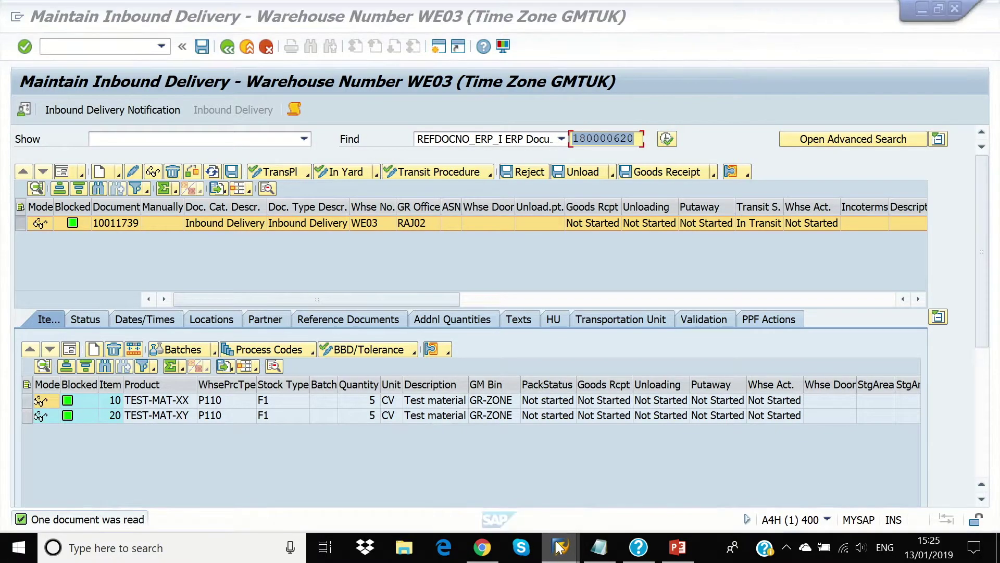
click(131, 46)
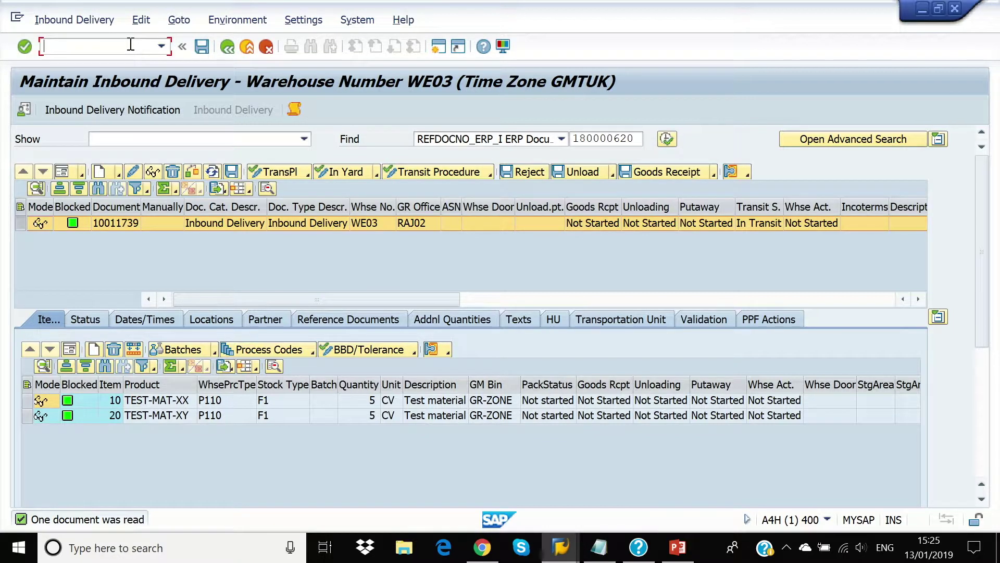
text(/o/scwm/mon)
- Open Available Stock under Stock and Bin in the /o/scwm/mon warehouse monitor
key(Return)
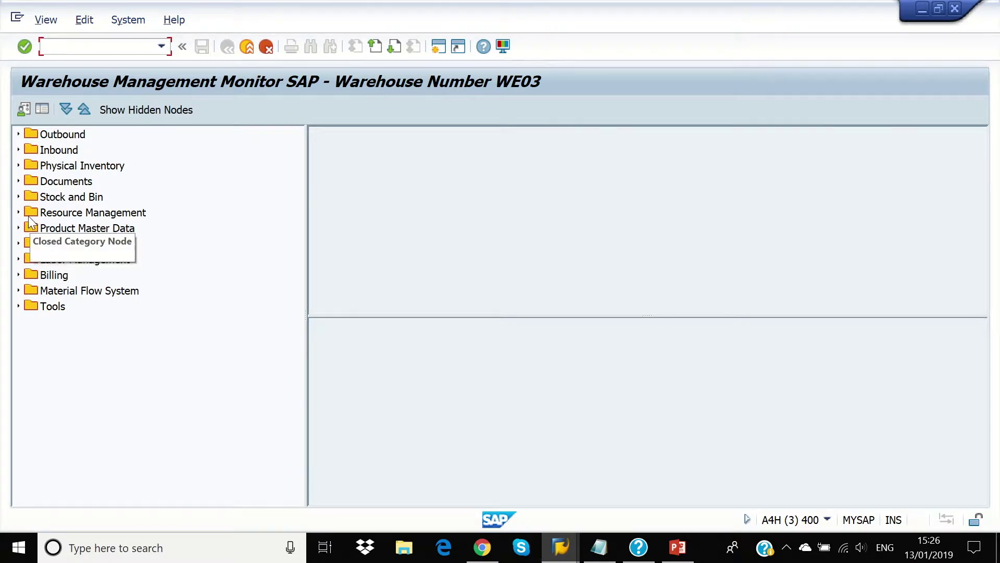
click(19, 197)
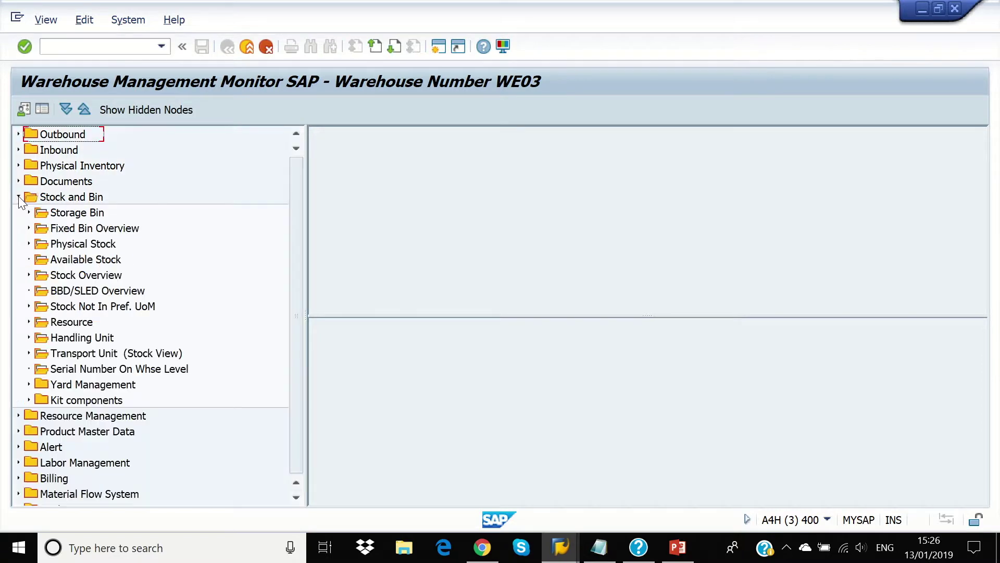
double_click(39, 263)
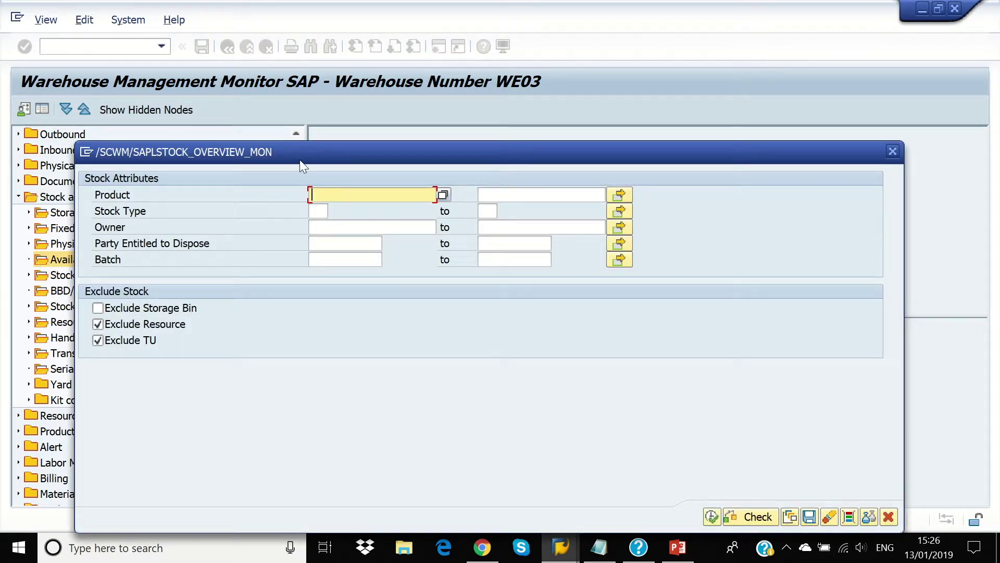
- Report available stock for products TEST-MAT-XX through TEST-MAT-XY
text(test)
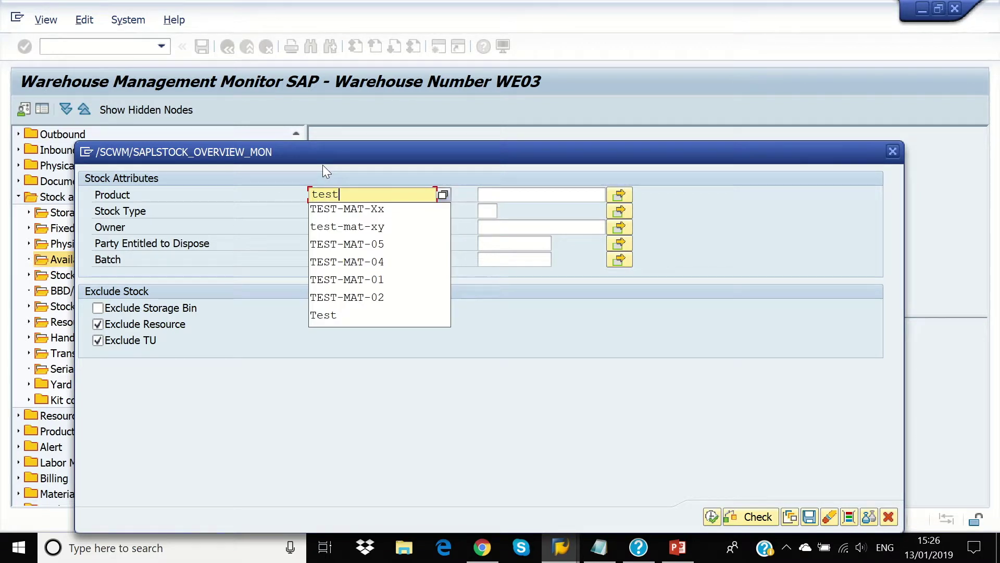
click(369, 210)
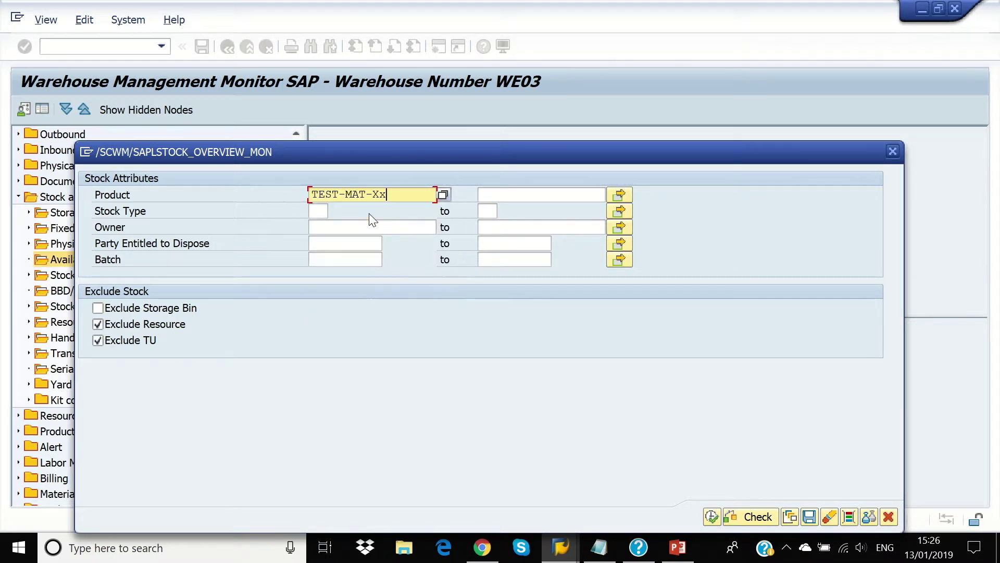
click(502, 202)
text(tes)
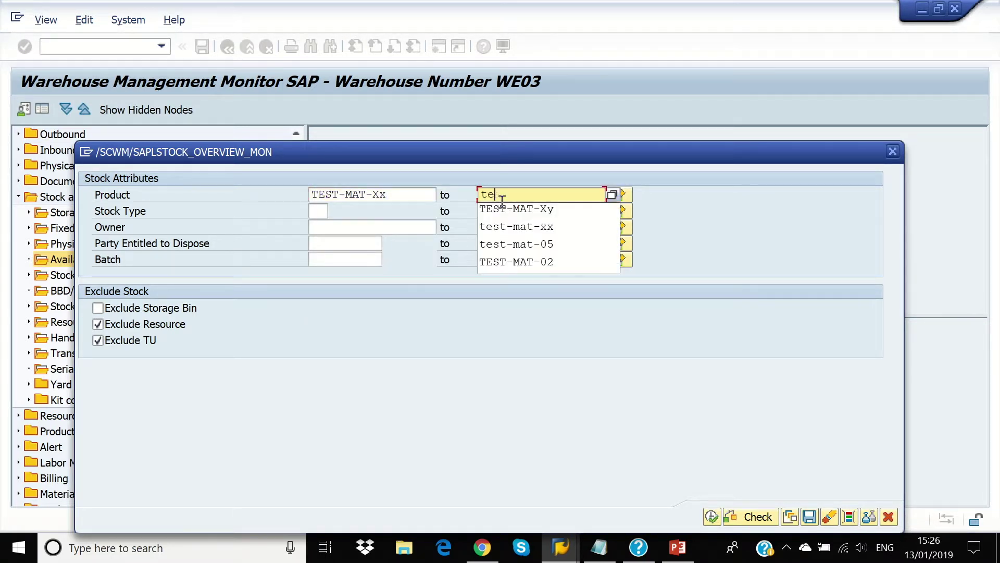
click(512, 210)
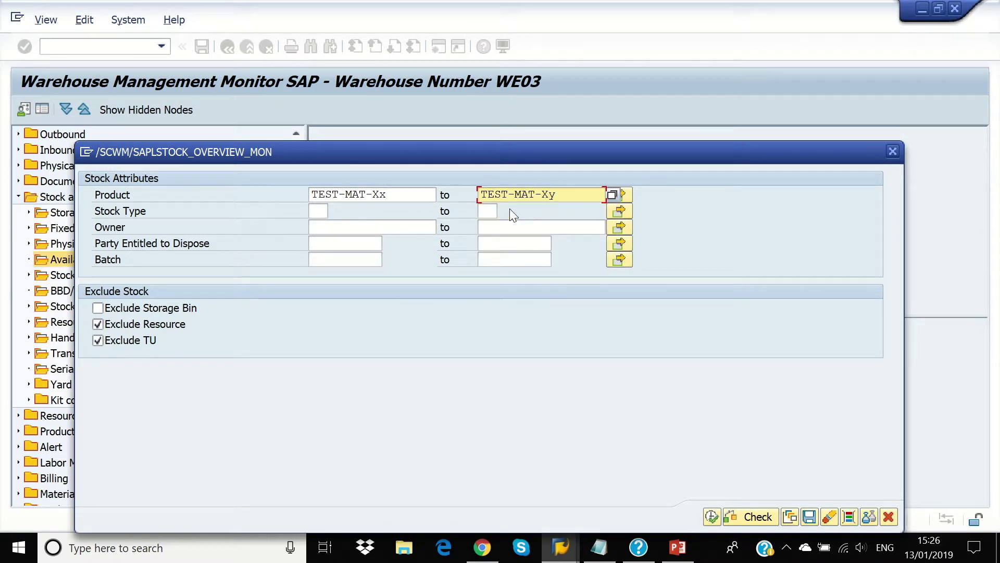
key(Return)
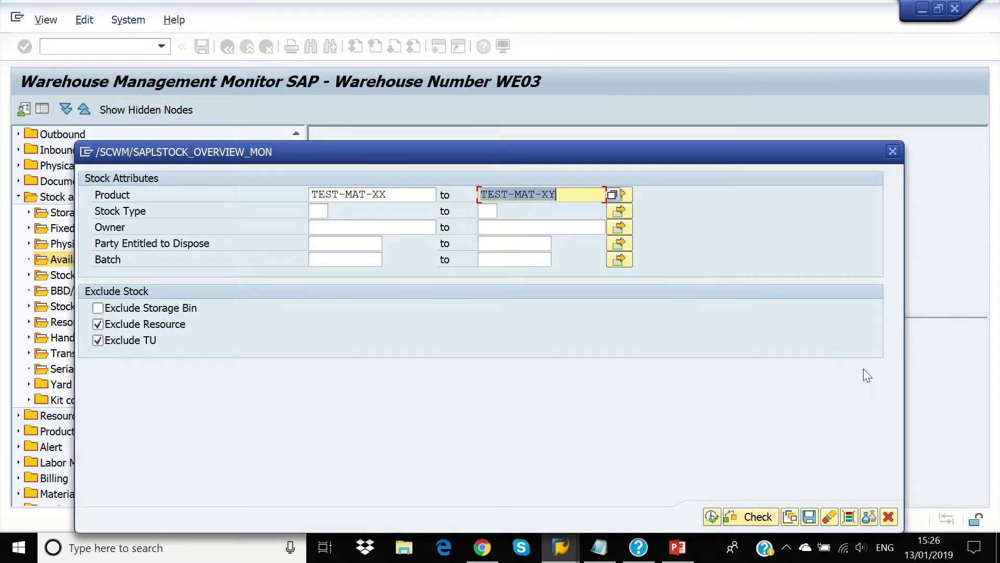
click(711, 516)
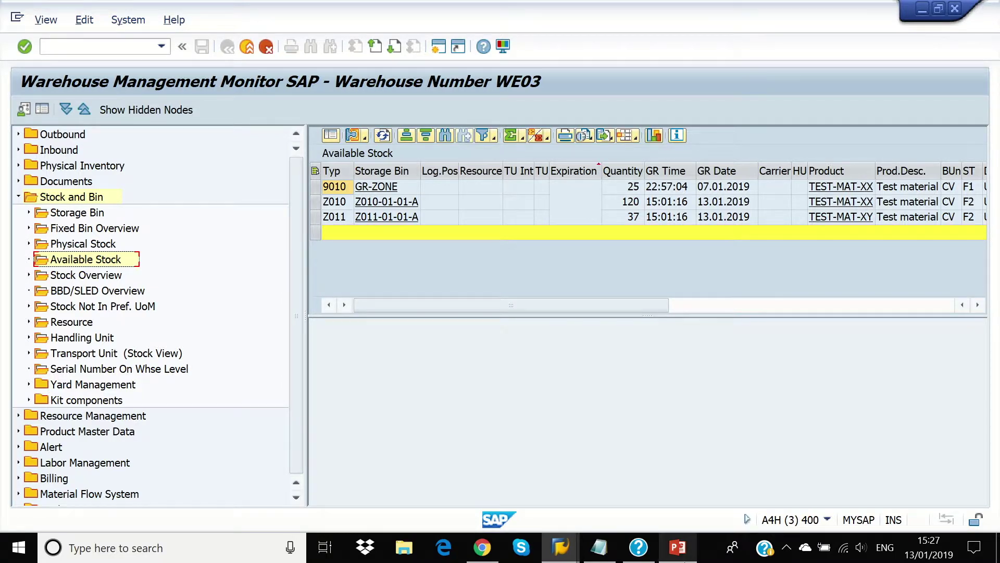
- Post goods receipt for inbound delivery 10011739 so both items are Completed, then return to the warehouse monitor
mouse_move(565, 547)
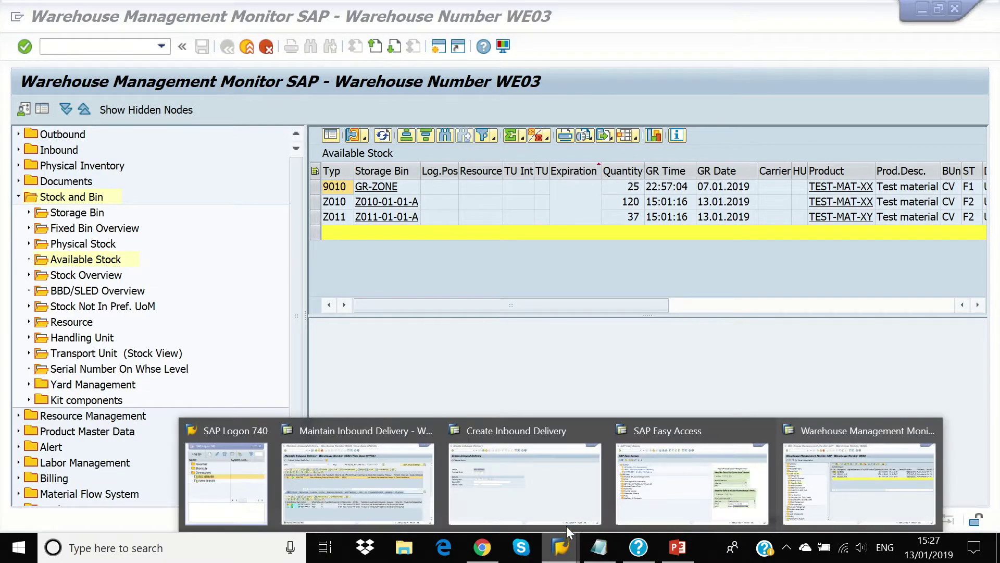
mouse_move(448, 474)
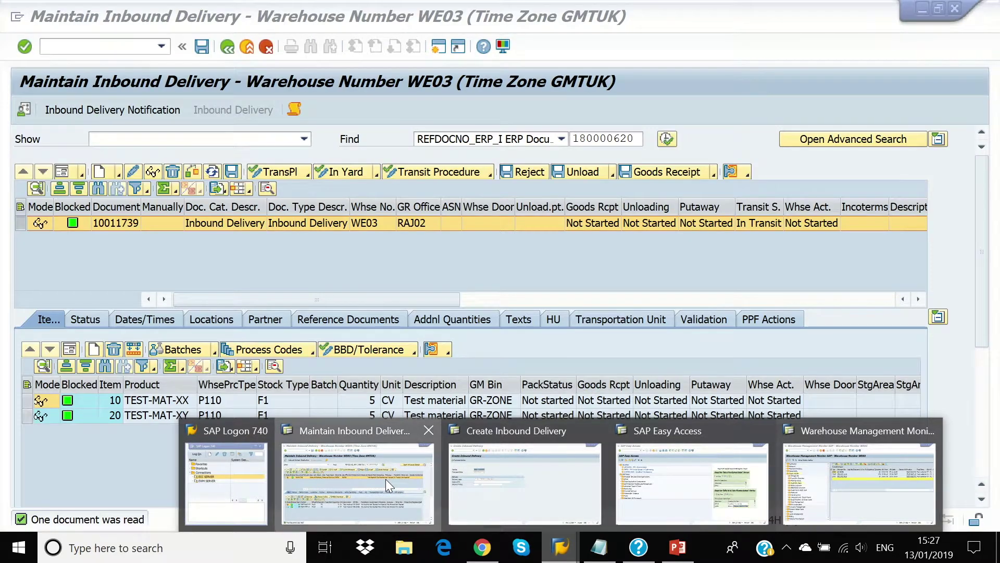
click(386, 480)
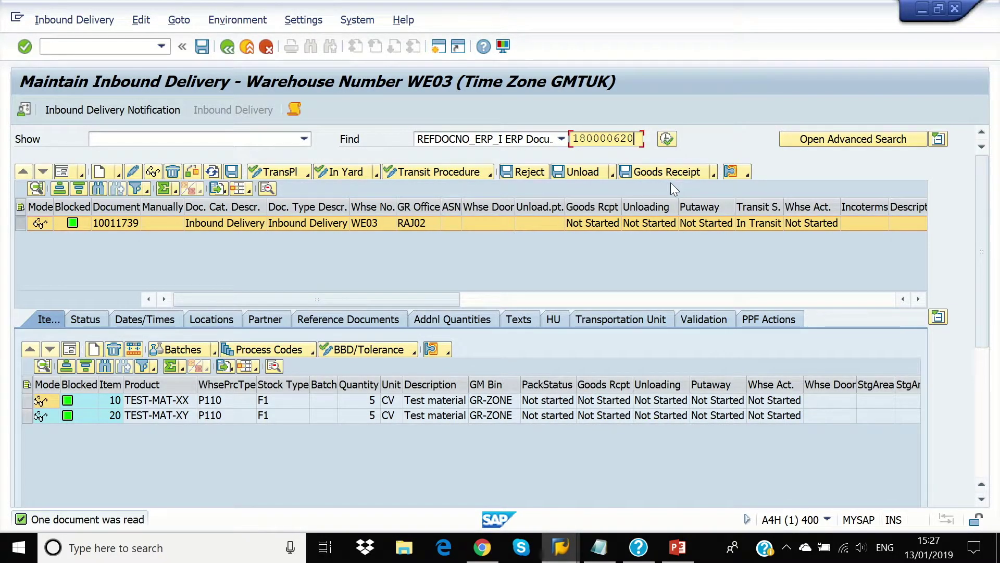
click(658, 173)
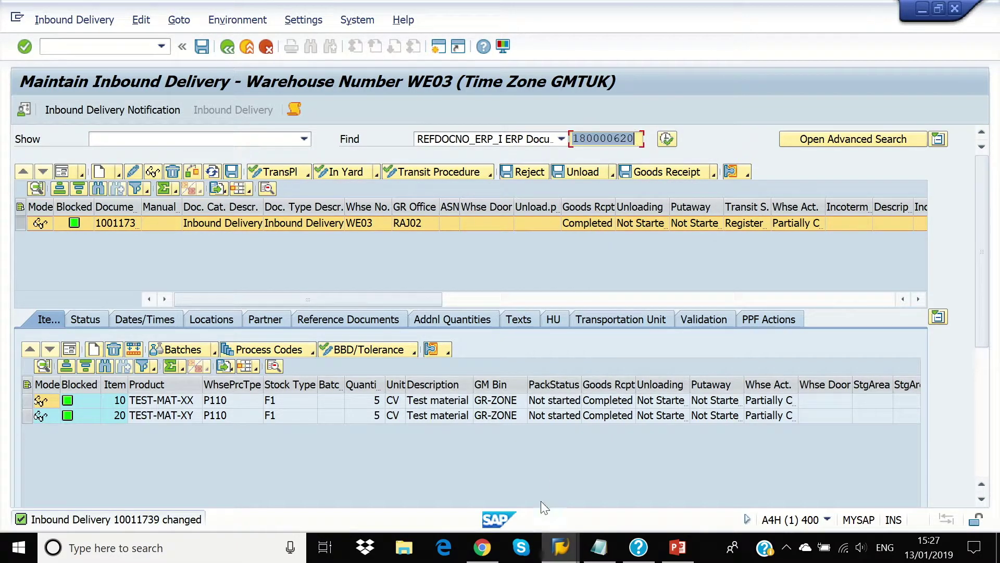
click(556, 561)
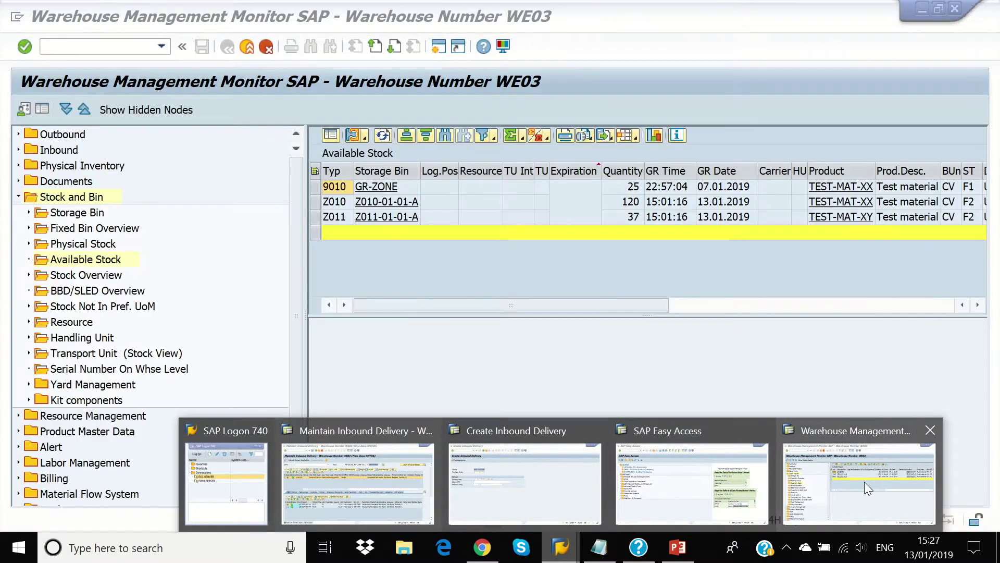
click(865, 481)
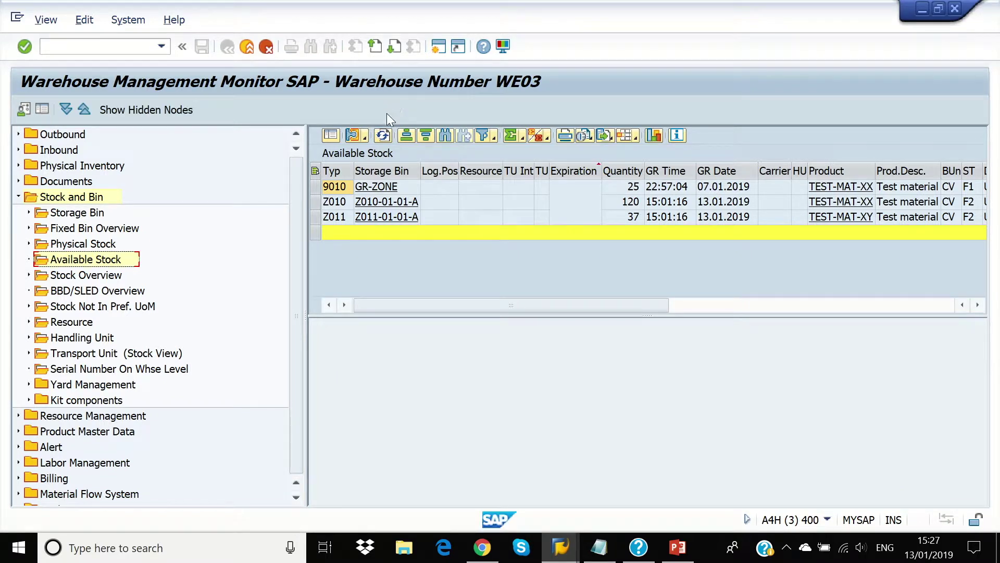
- Refresh WE03 available stock to show GR-ZONE quantities 5 and 30, then return to the monitor
click(384, 134)
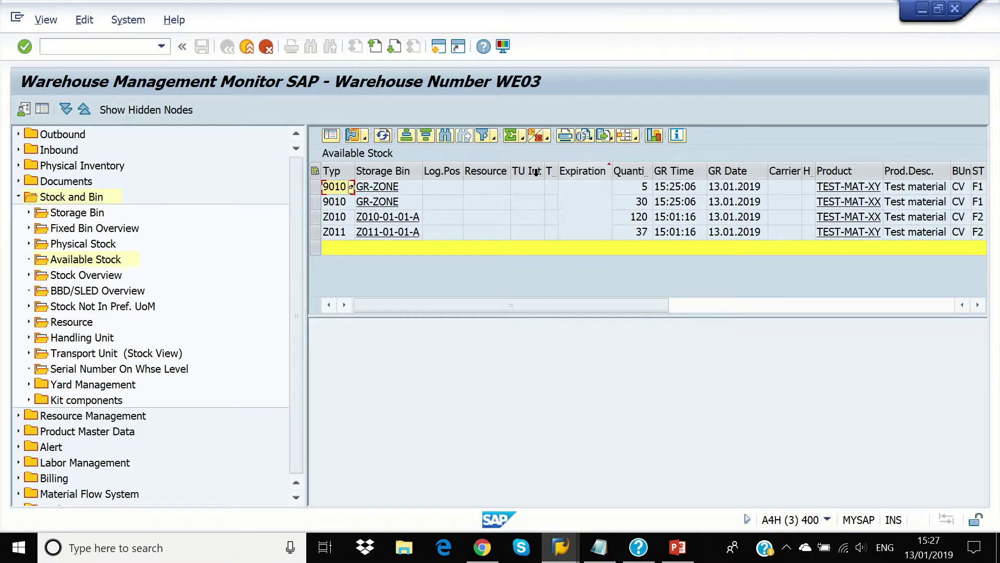
click(566, 540)
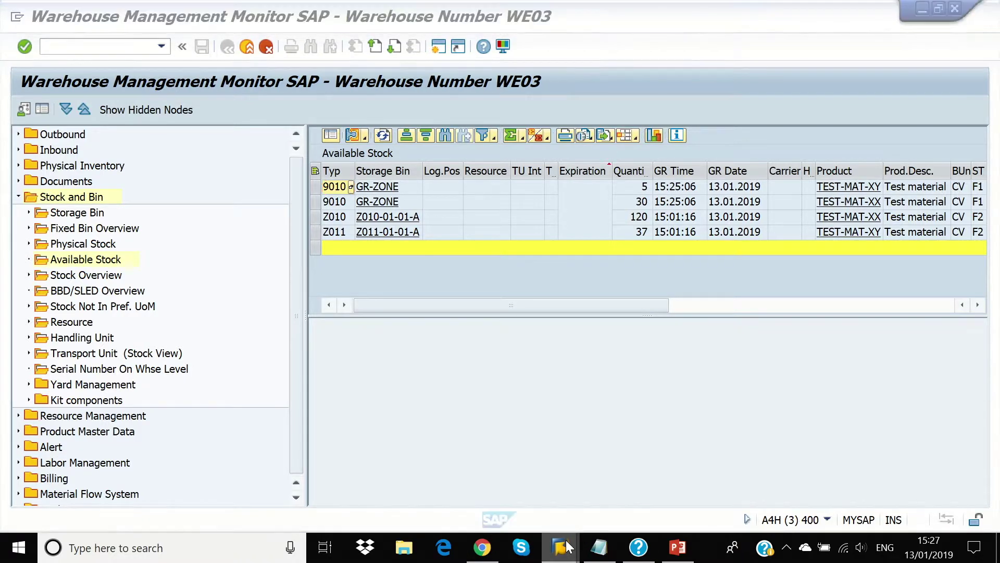
click(850, 486)
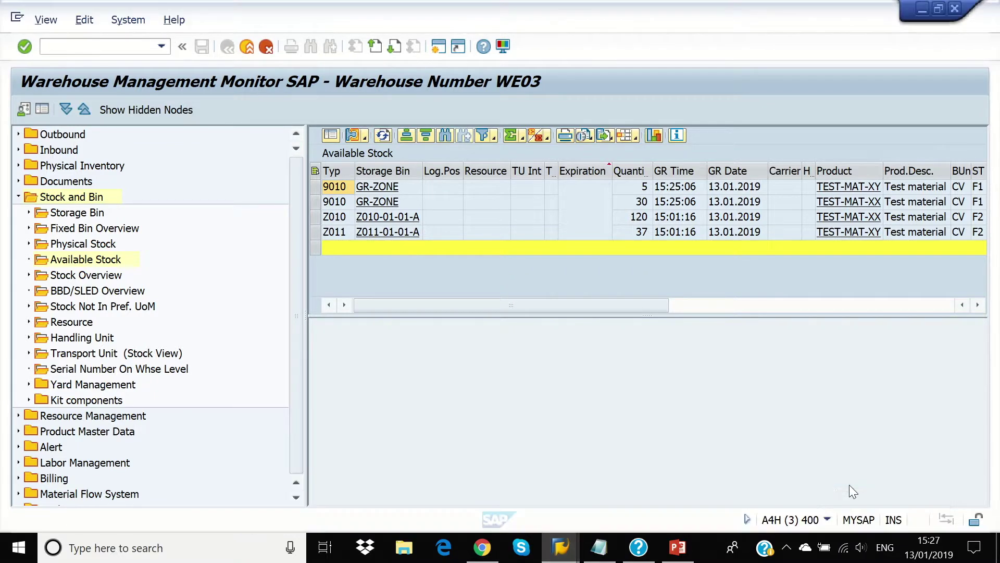
- From delivery 10011739's Follow-On Functions, create and save putaway warehouse tasks for both items
click(560, 550)
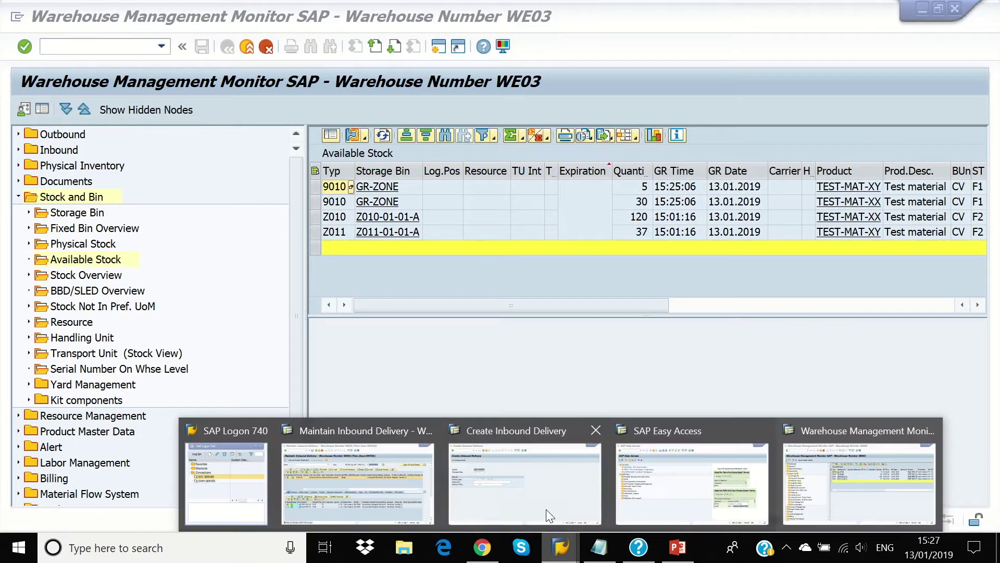
click(399, 490)
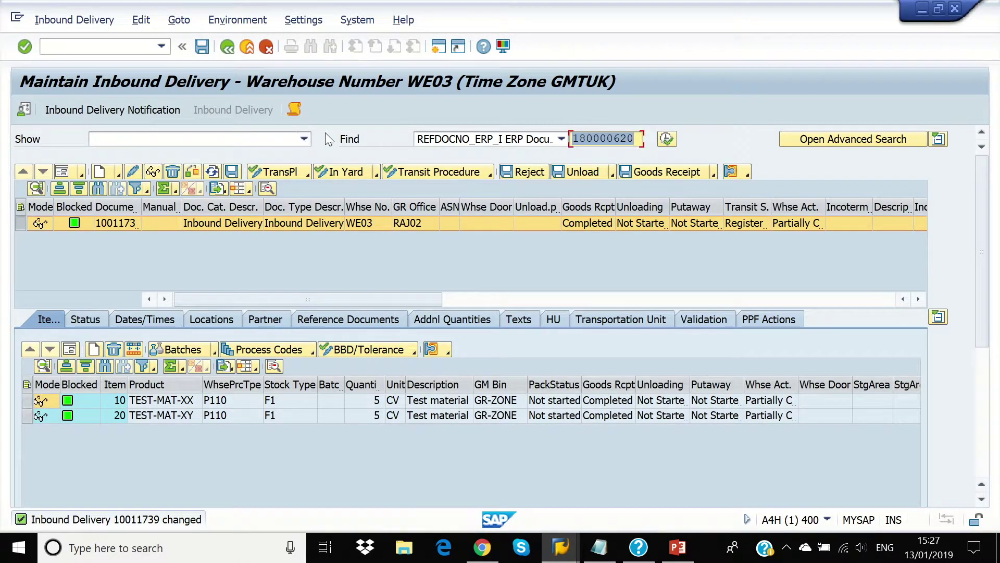
click(74, 21)
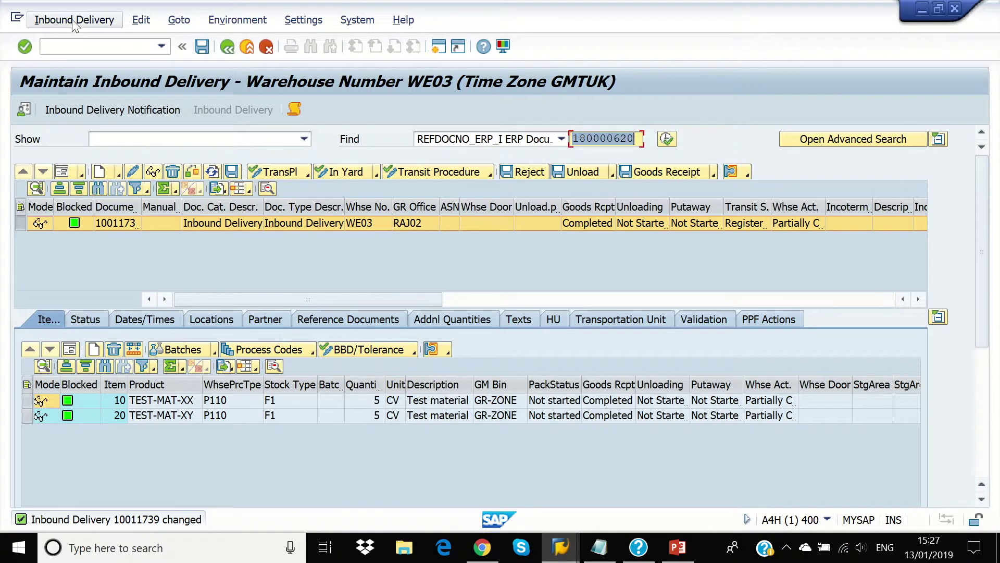
mouse_move(106, 64)
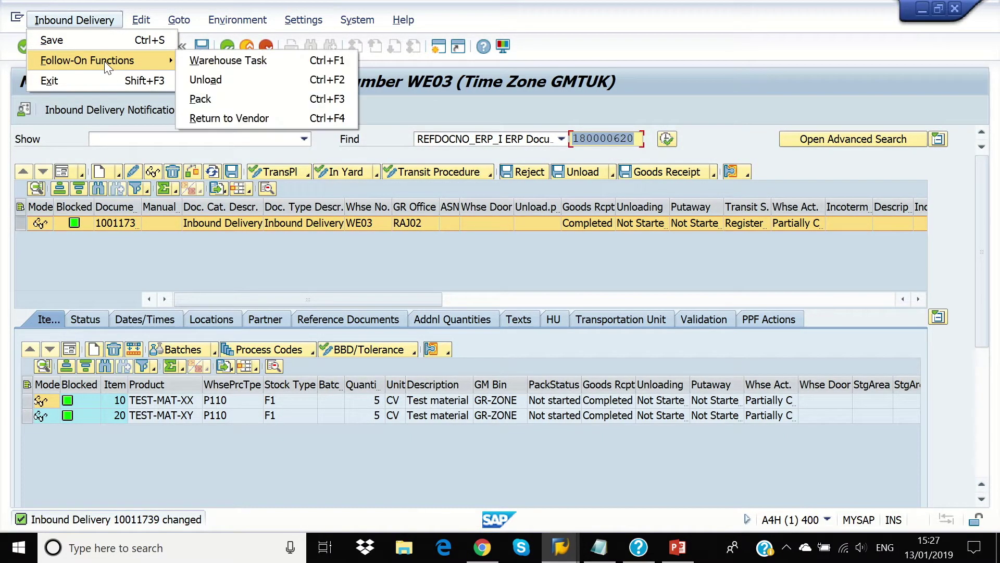
click(200, 60)
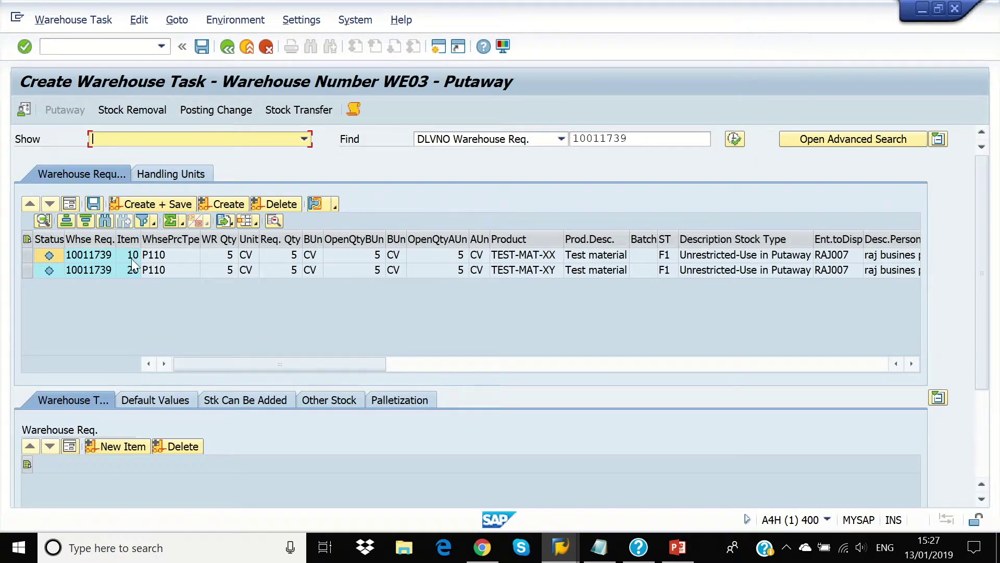
click(27, 239)
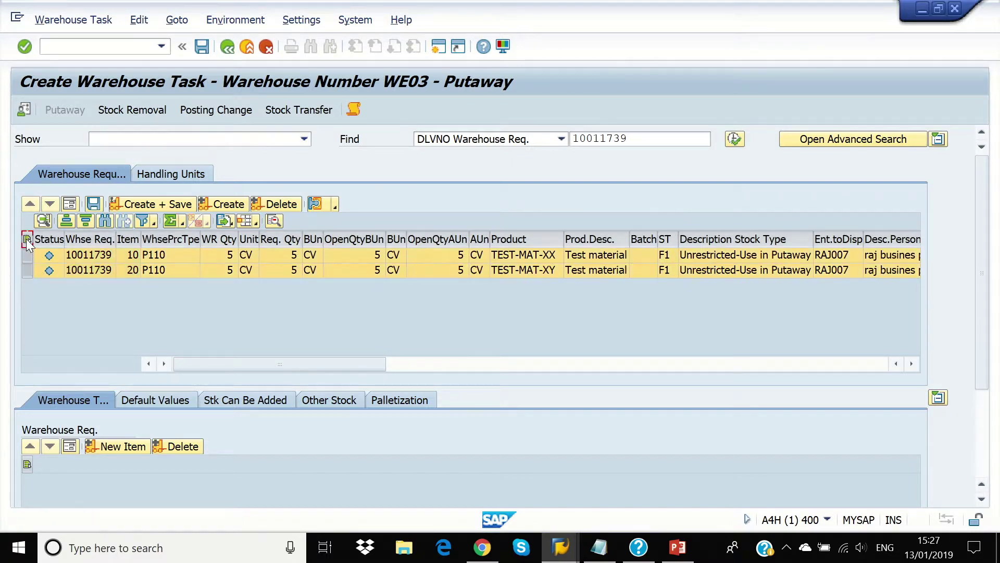
click(123, 206)
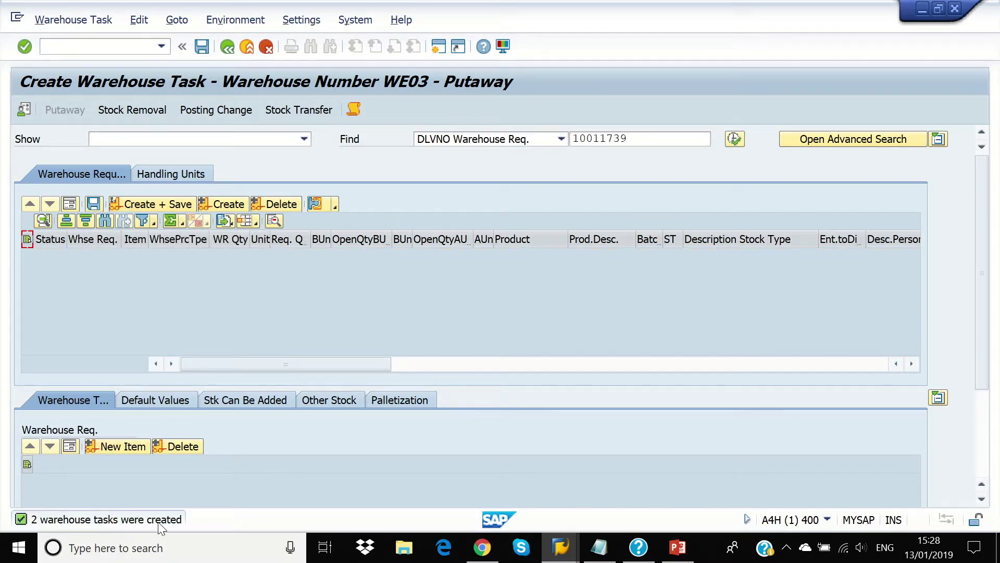
- Display the delivery's two warehouse tasks and bring up confirmation for warehouse orders 212 and 213
click(229, 49)
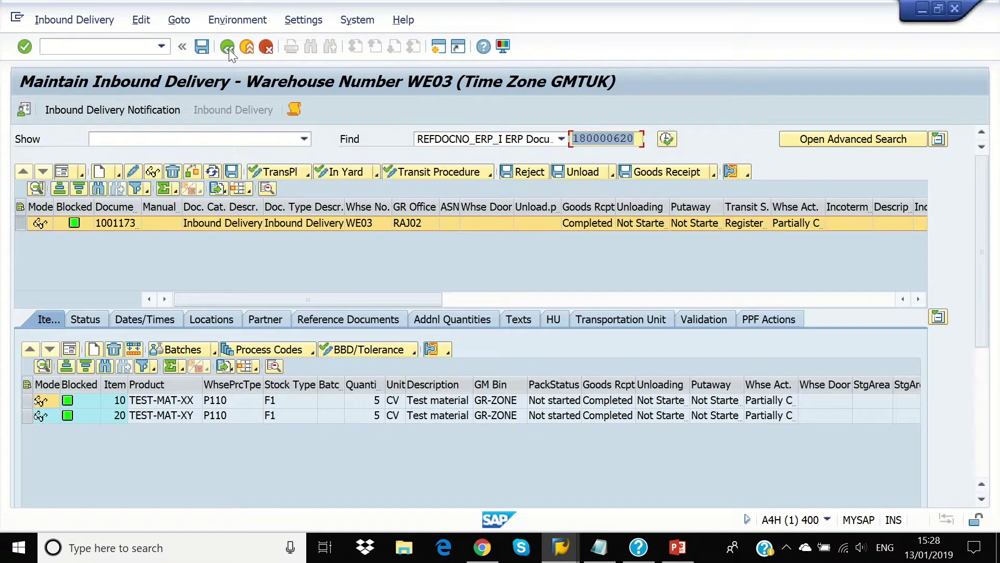
click(746, 178)
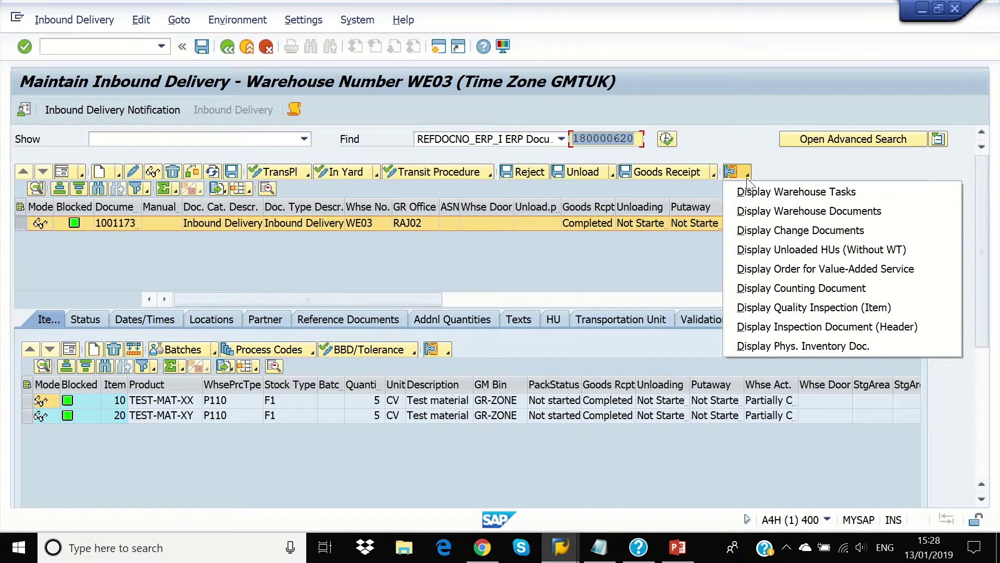
click(747, 193)
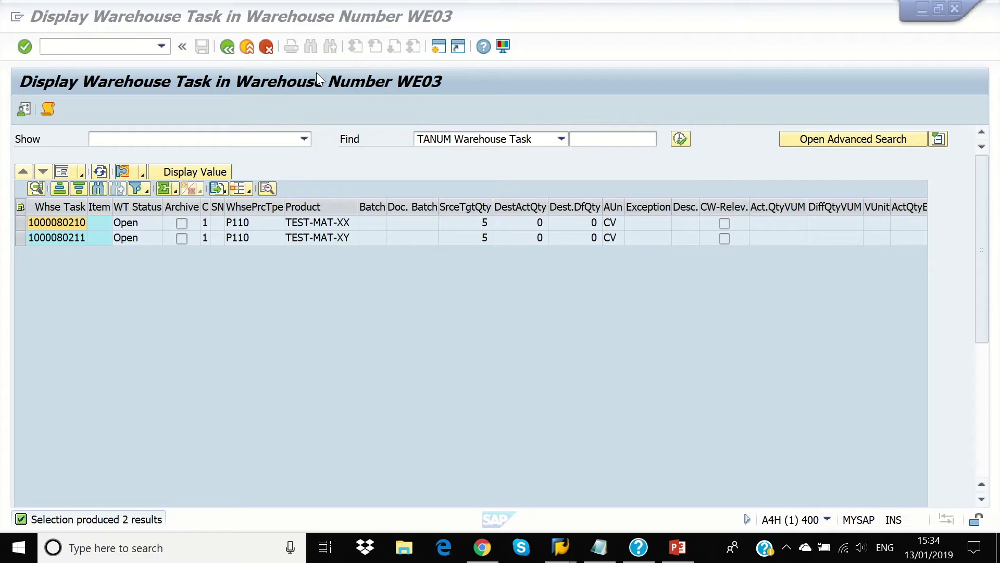
click(121, 171)
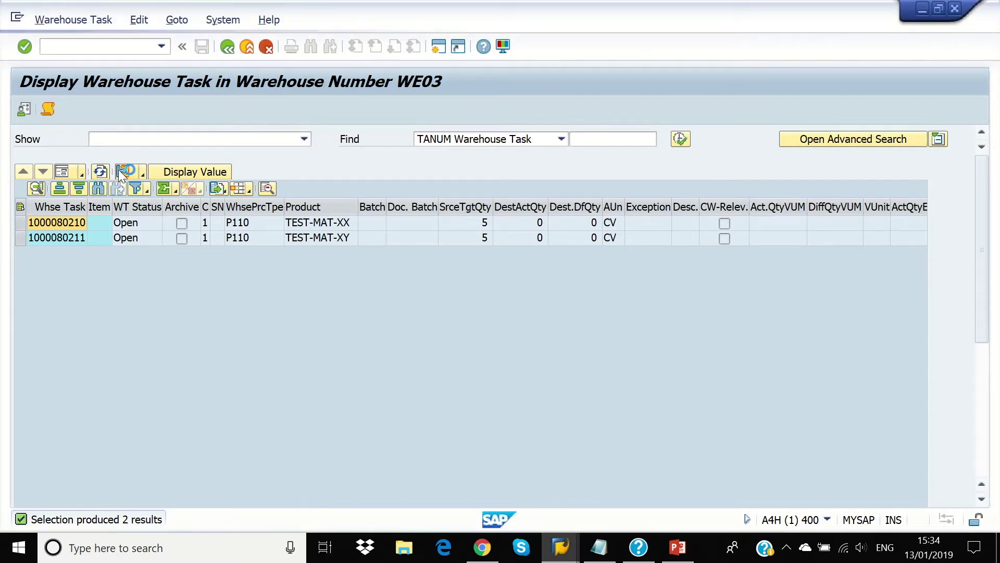
click(19, 206)
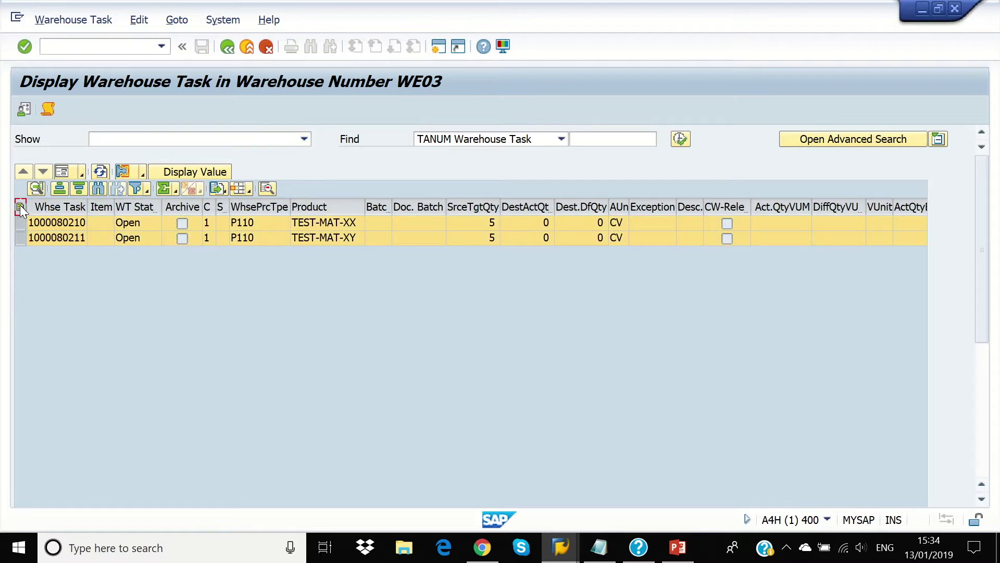
click(121, 168)
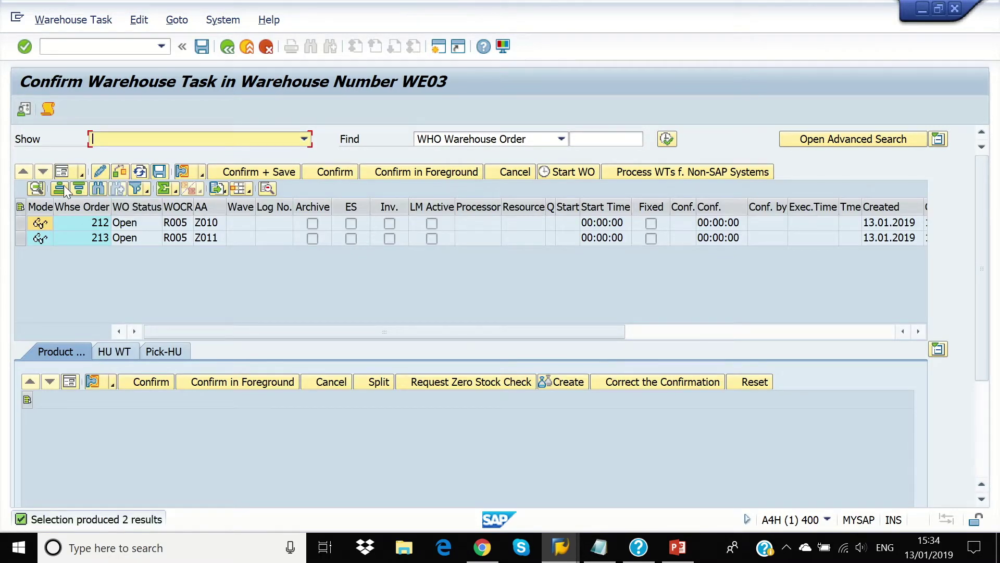
- Confirm and save warehouse orders 212 and 213, then switch back to the warehouse monitor
click(20, 207)
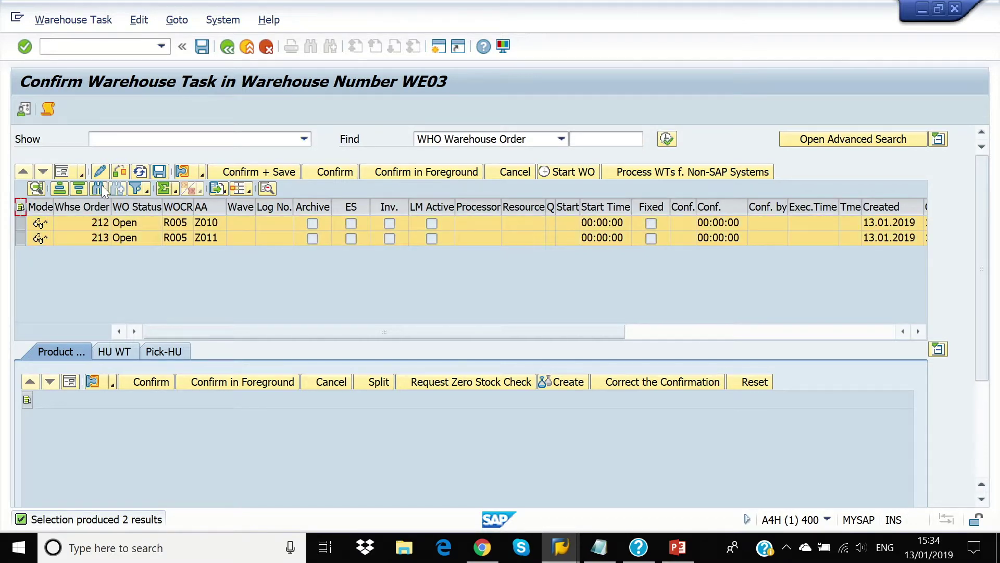
click(218, 172)
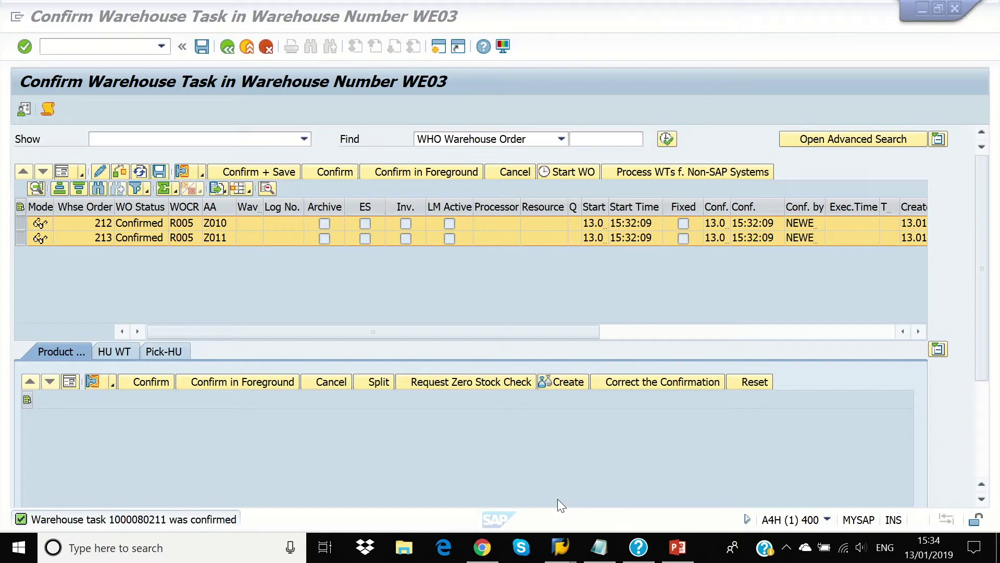
click(560, 547)
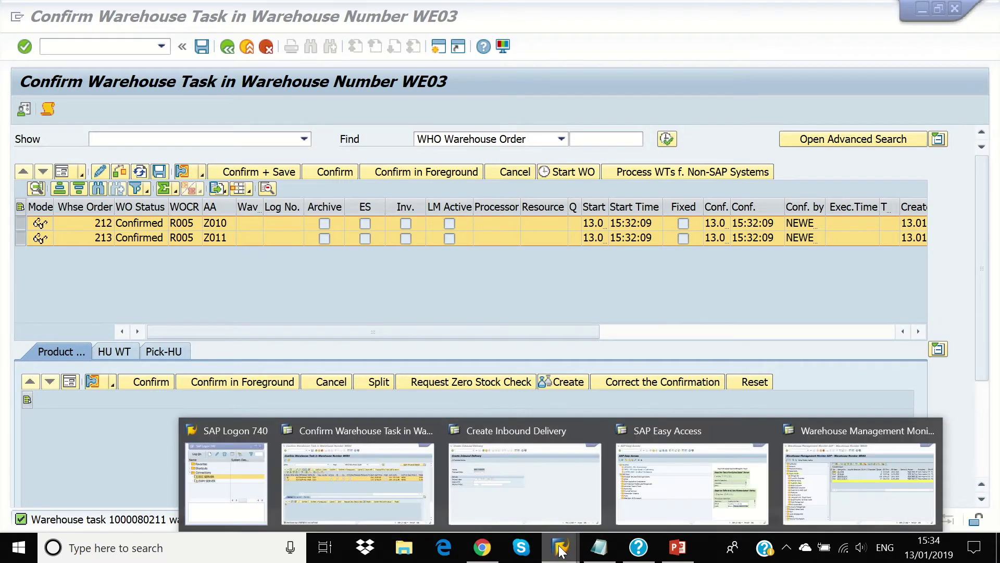
click(848, 493)
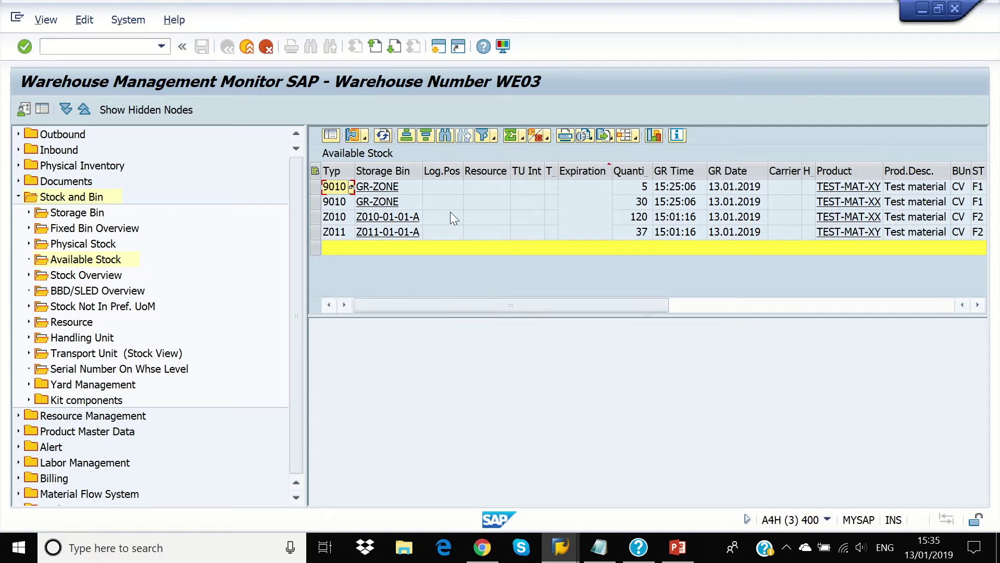
- Refresh available stock to show 125 in Z010-01-01-A, 42 in Z011-01-01-A and 25 in GR-ZONE
click(383, 136)
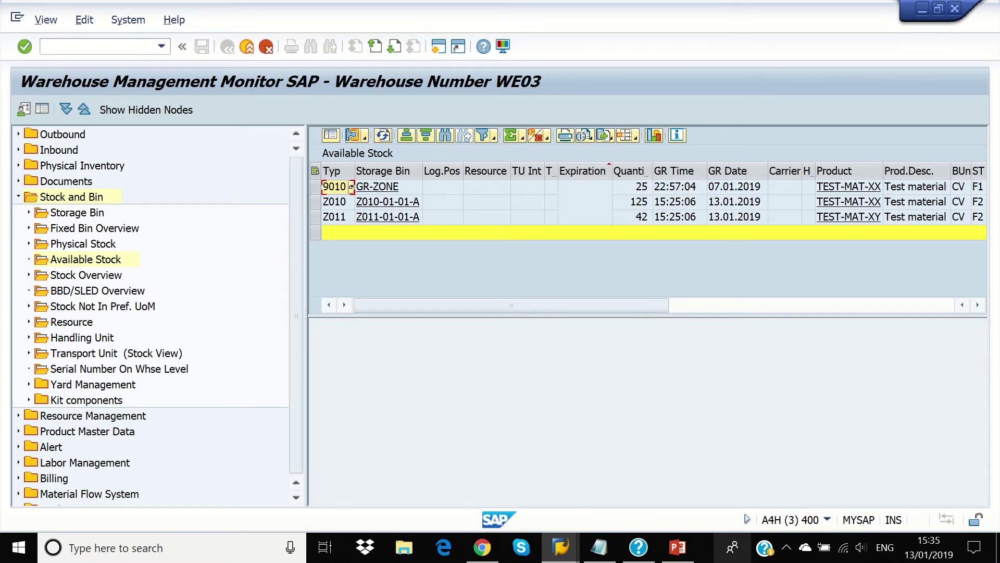
- Back out of task confirmation to delivery 10011739 and refresh it so putaway and warehouse activity read Completed
mouse_move(573, 535)
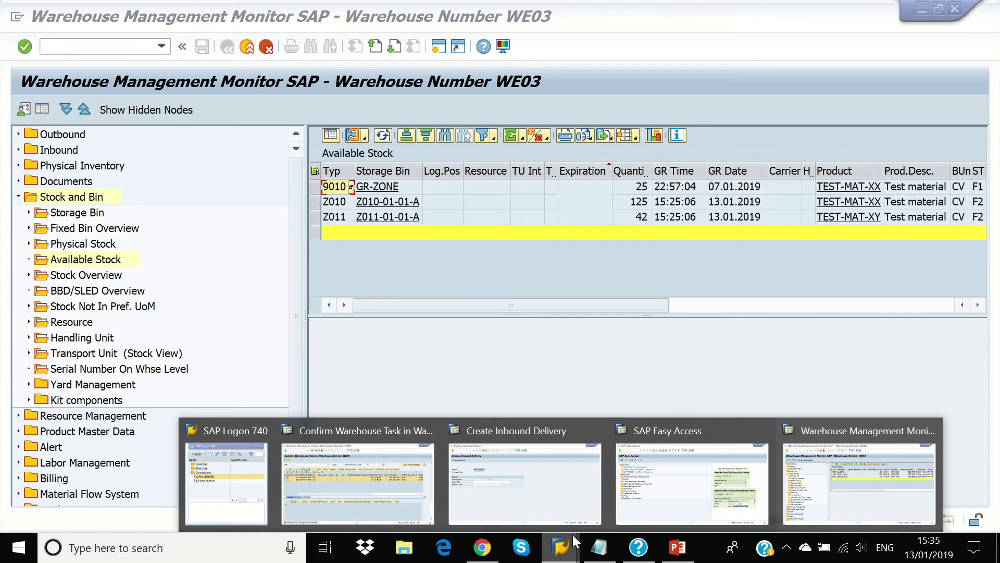
mouse_move(685, 488)
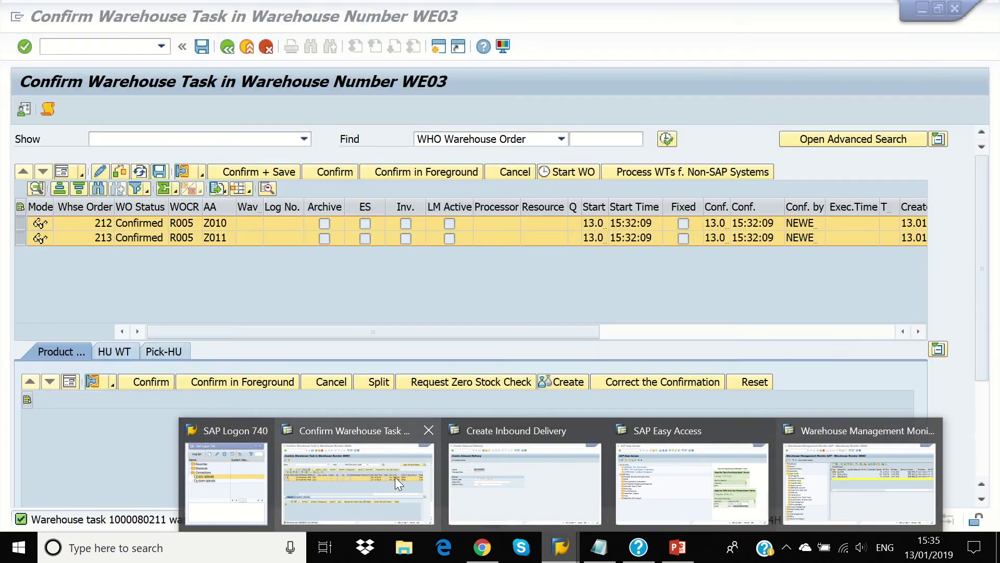
click(373, 476)
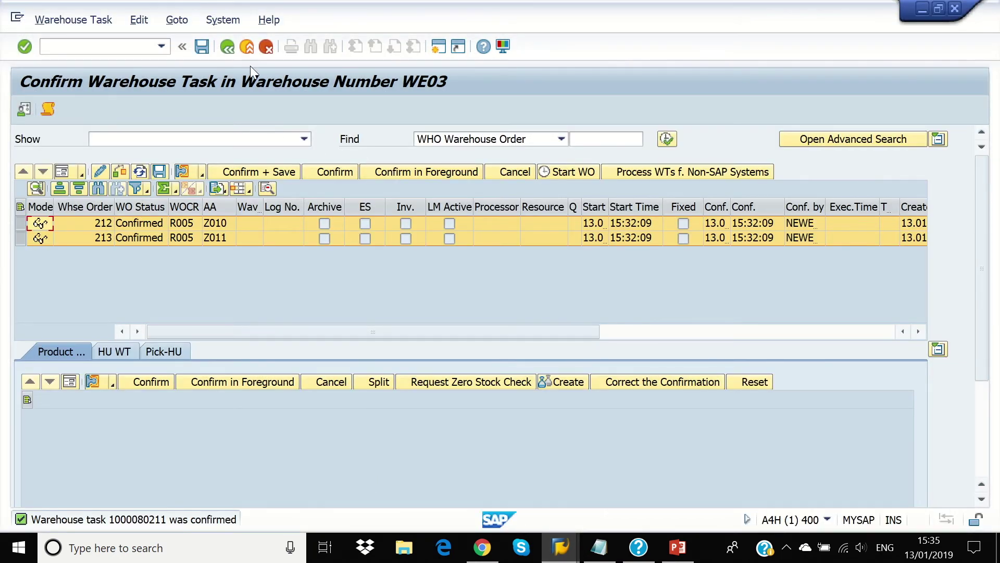
click(250, 44)
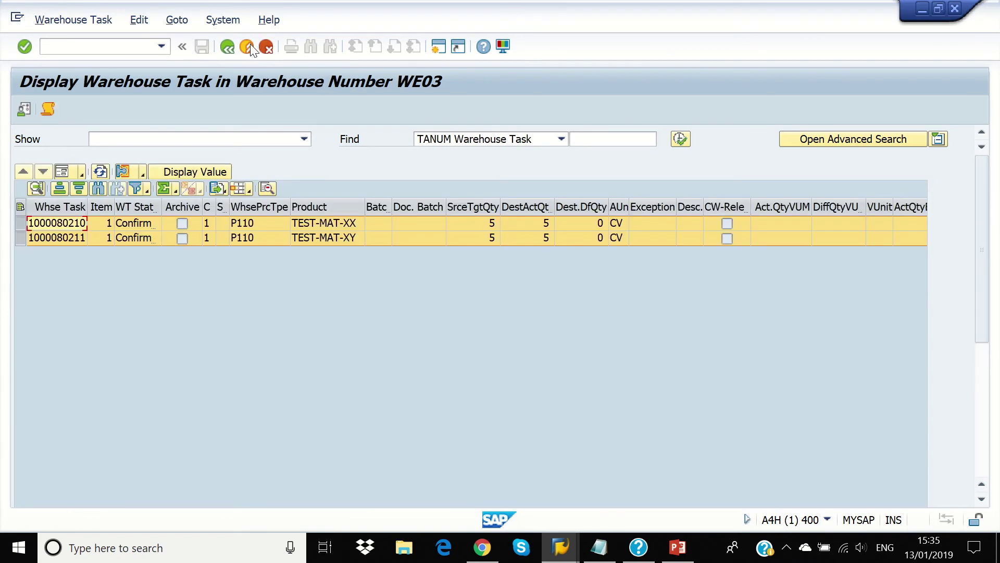
click(250, 44)
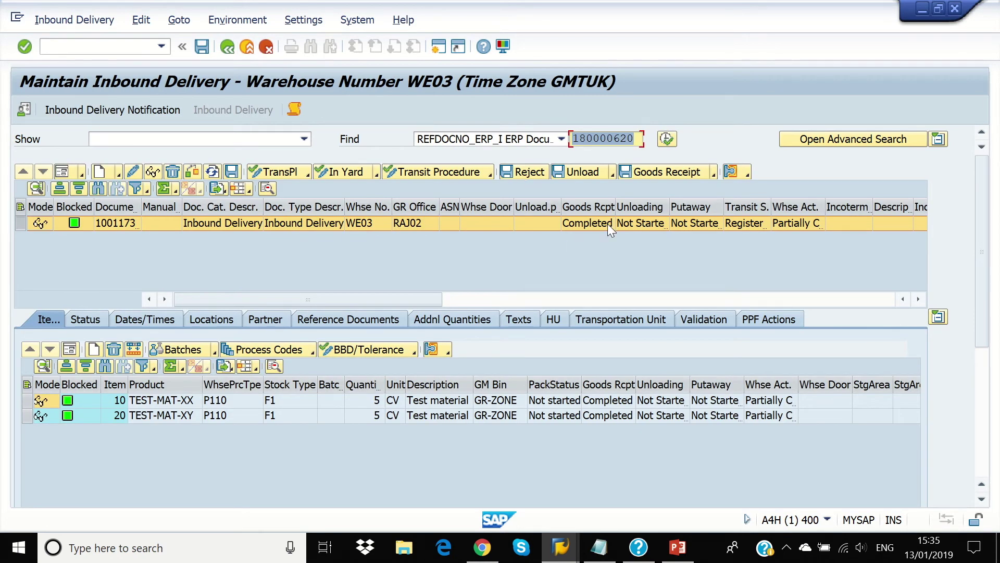
click(212, 170)
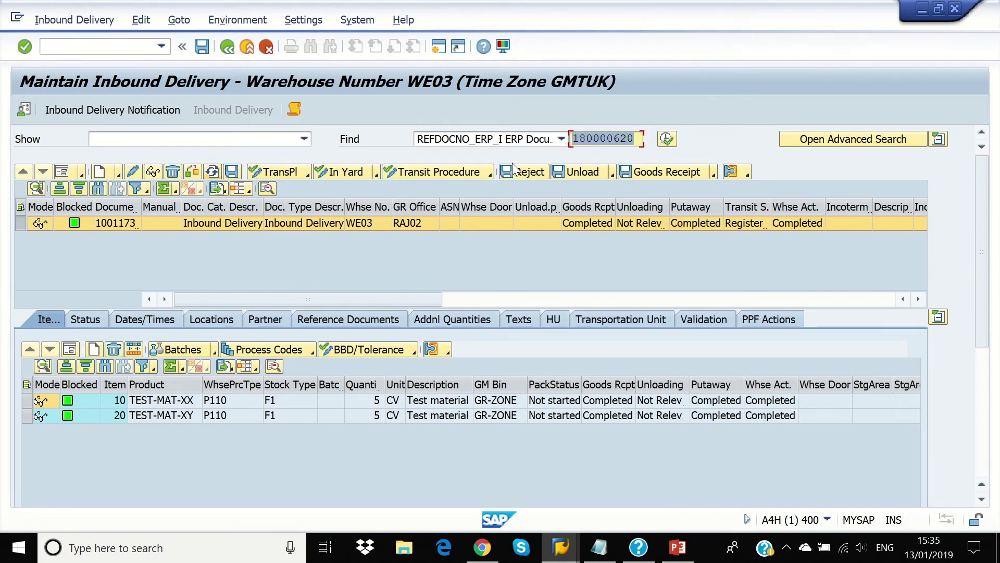